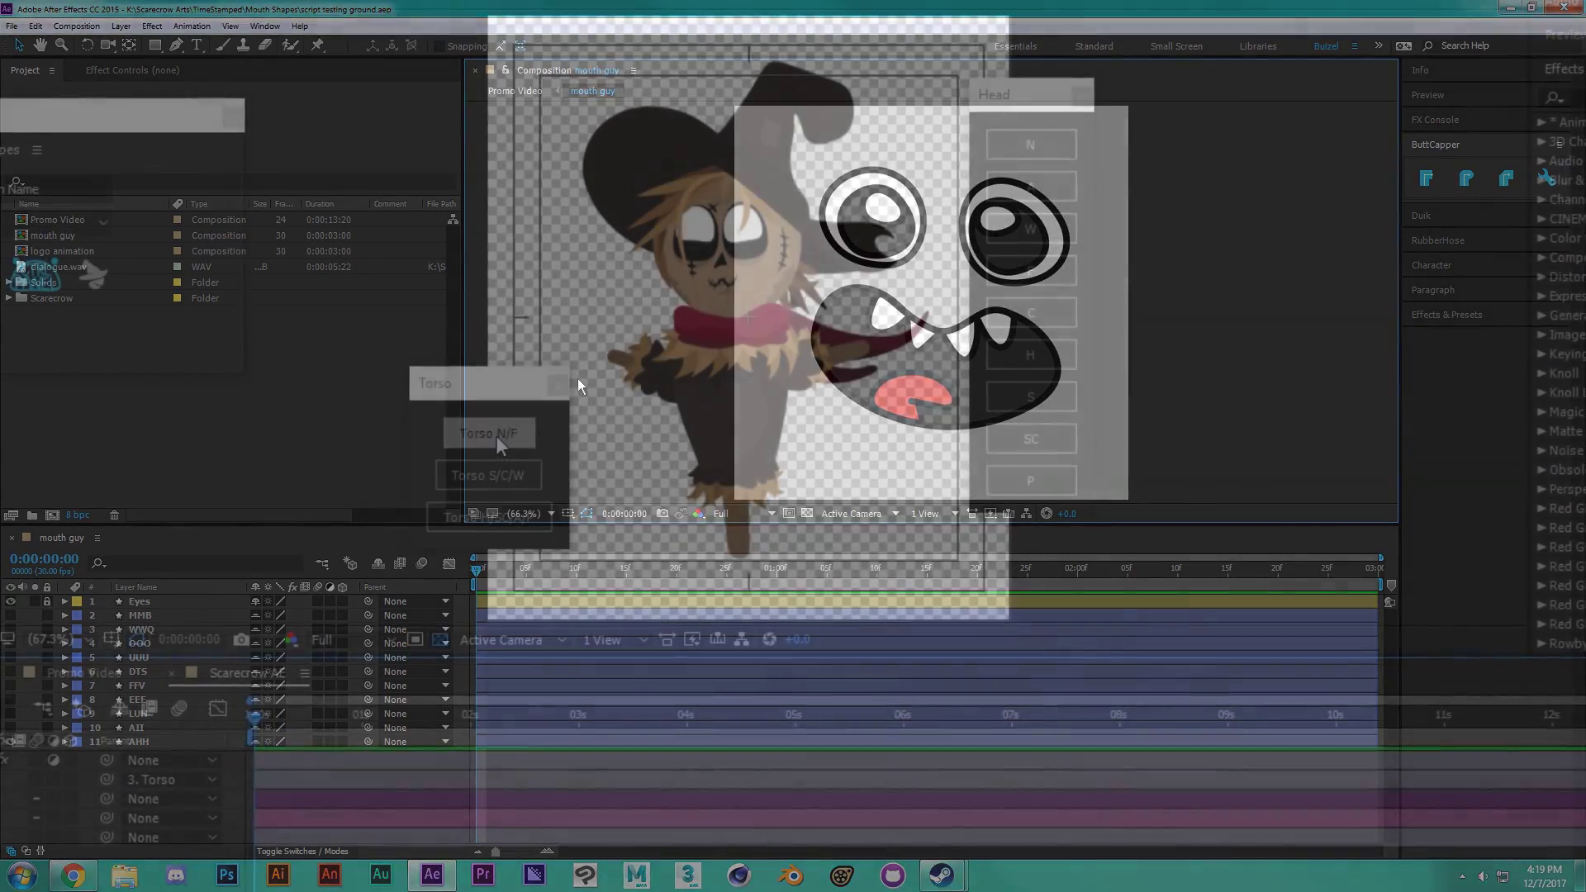
From frame 21, key the torso H/SC/A/P and N/F poses with the head's F shape.
left_click(355, 712)
left_click(4, 813)
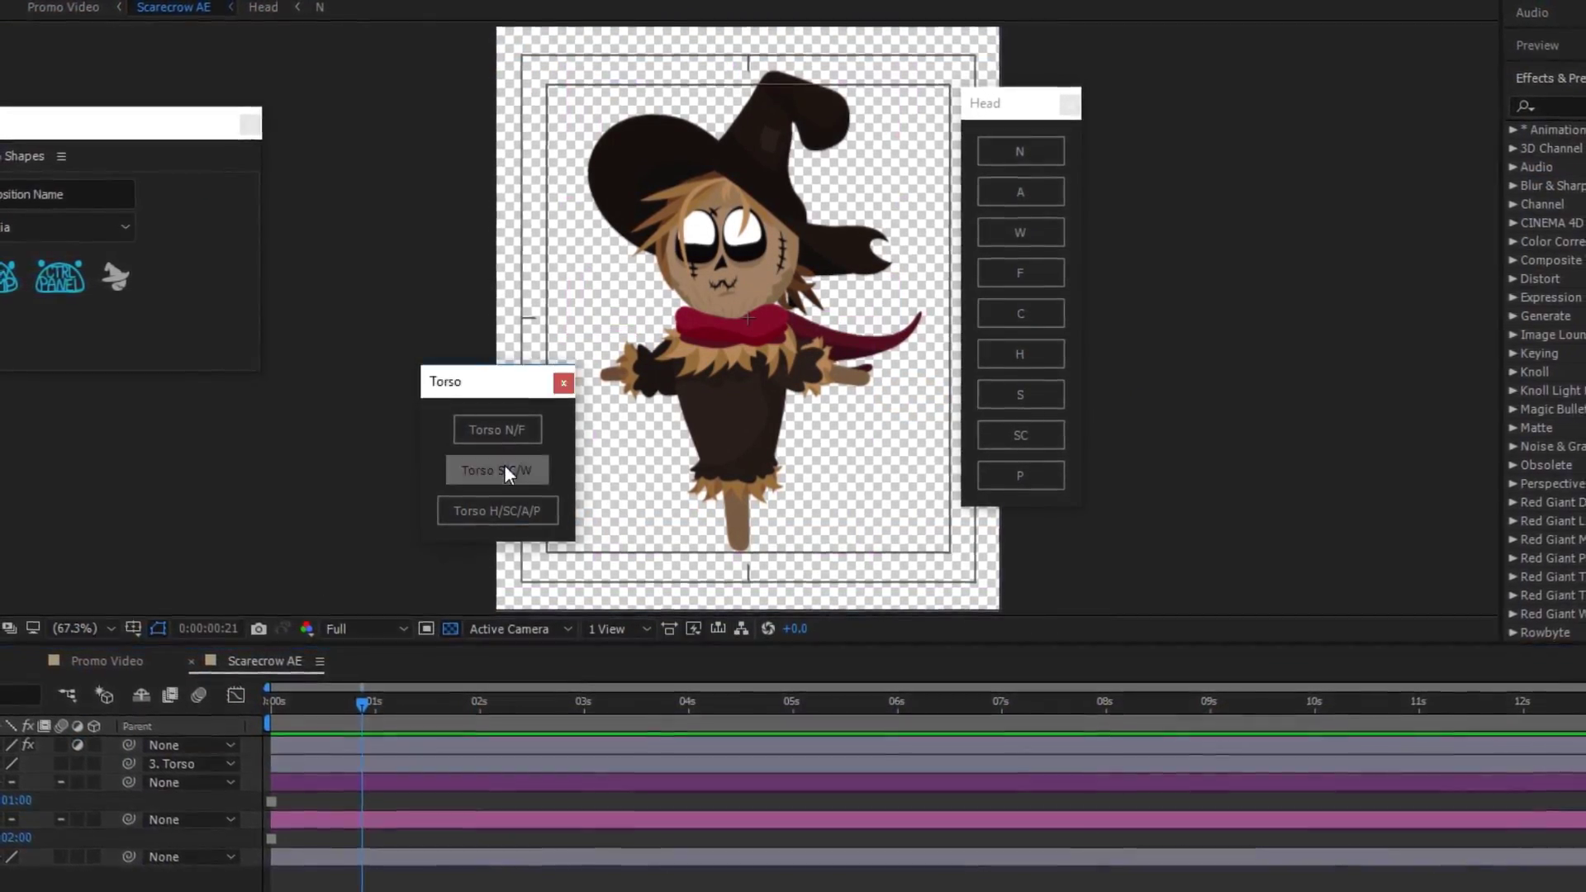
left_click(495, 503)
left_click(1018, 273)
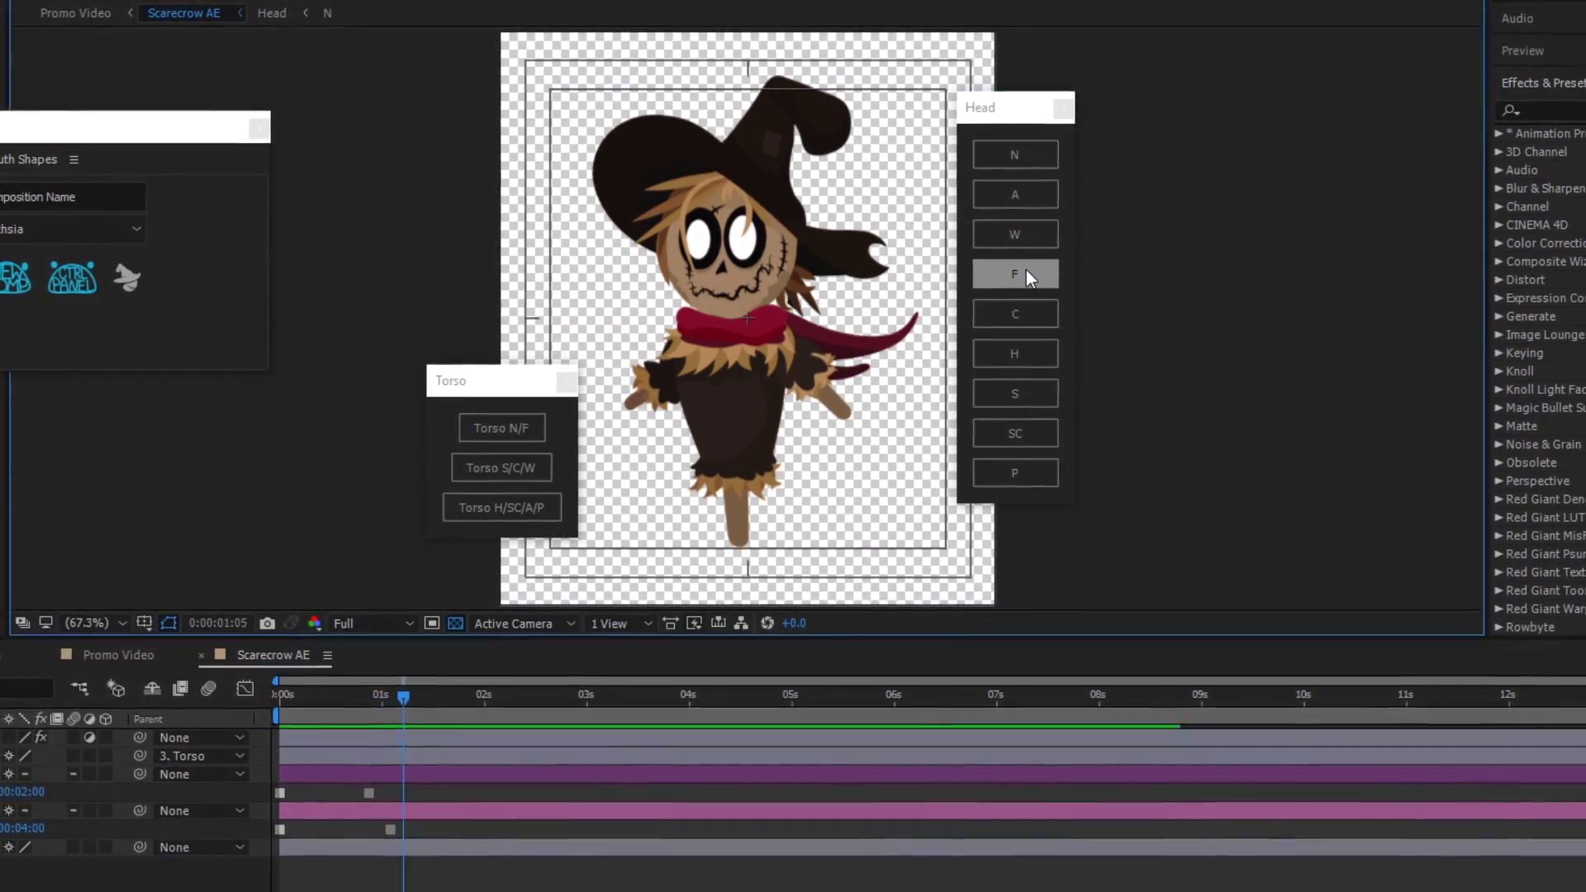
left_click(502, 427)
left_click(1014, 274)
Continue keying torso S/C/W and H/SC/A/P poses with head A and N mouth shapes.
left_click(501, 466)
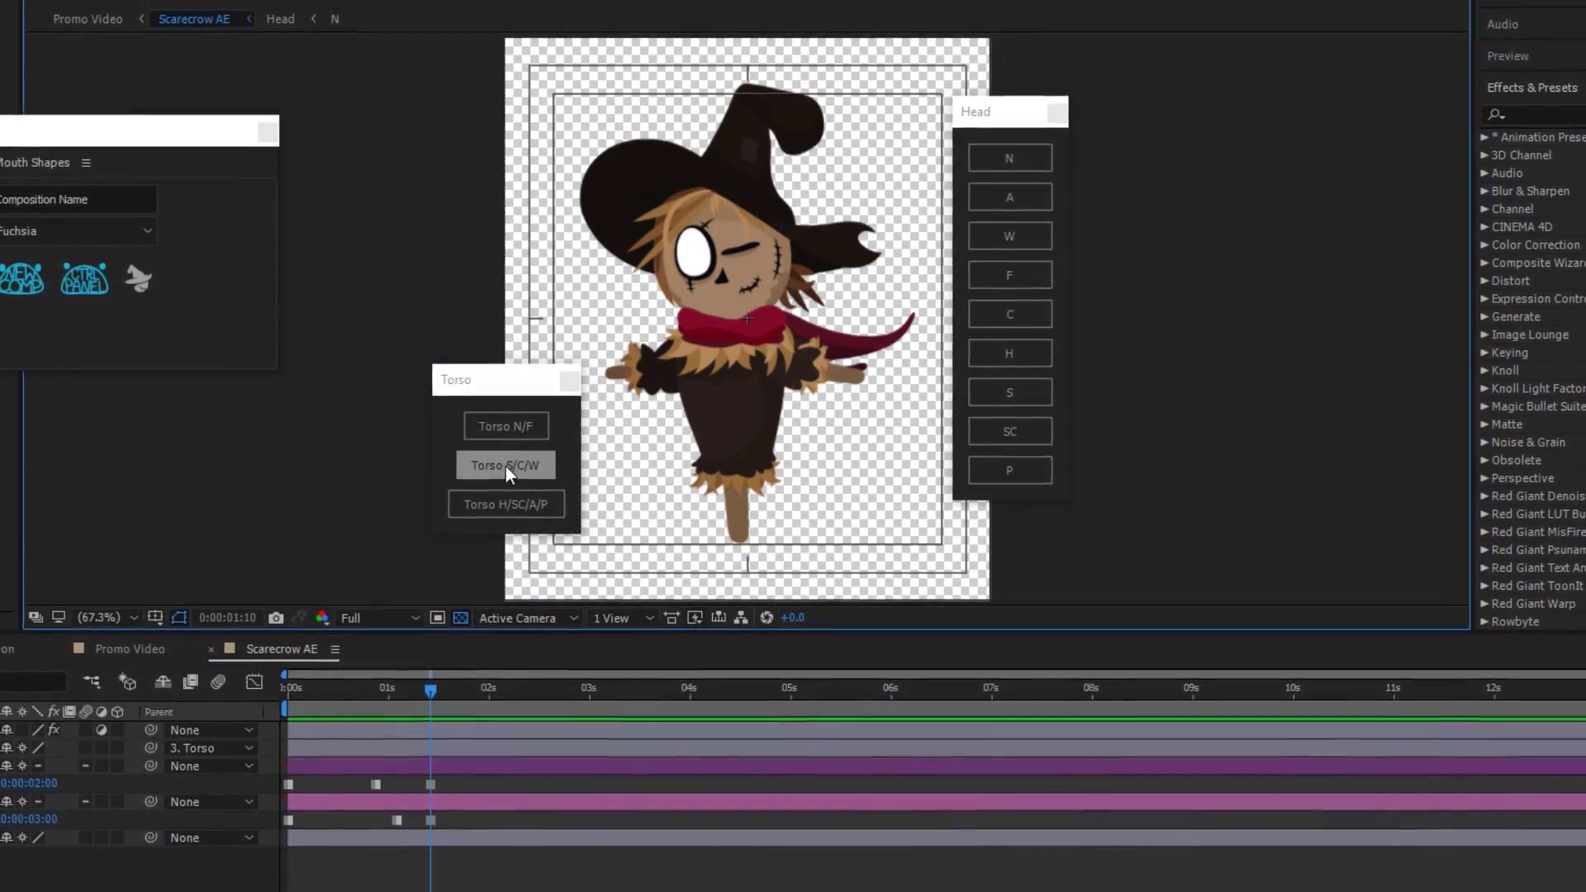
left_click(502, 506)
left_click(1006, 197)
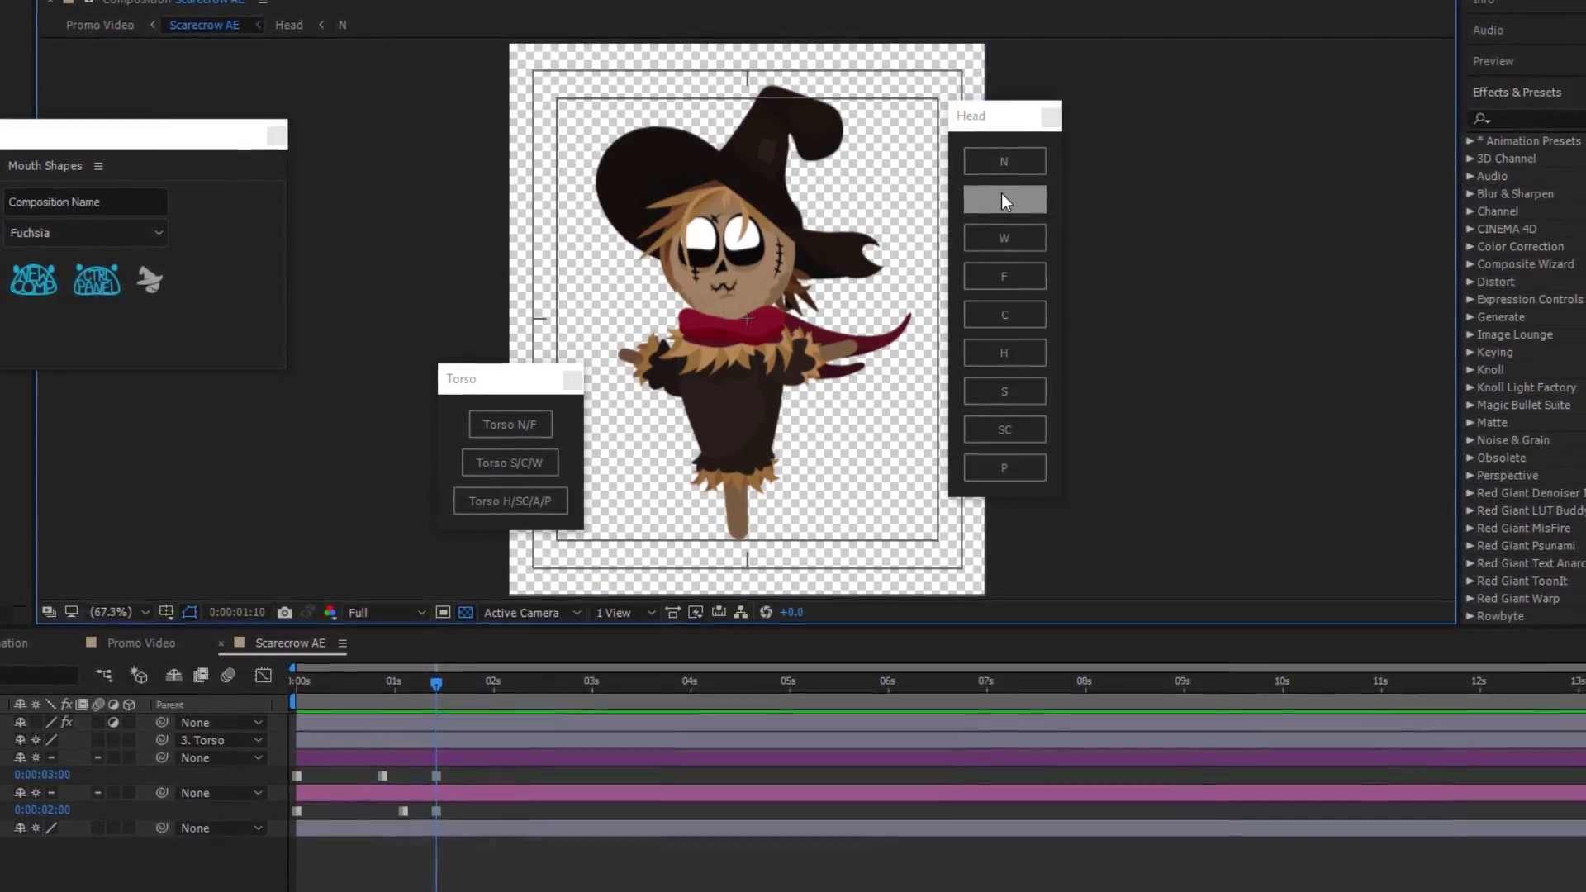
left_click(1001, 164)
left_click(510, 458)
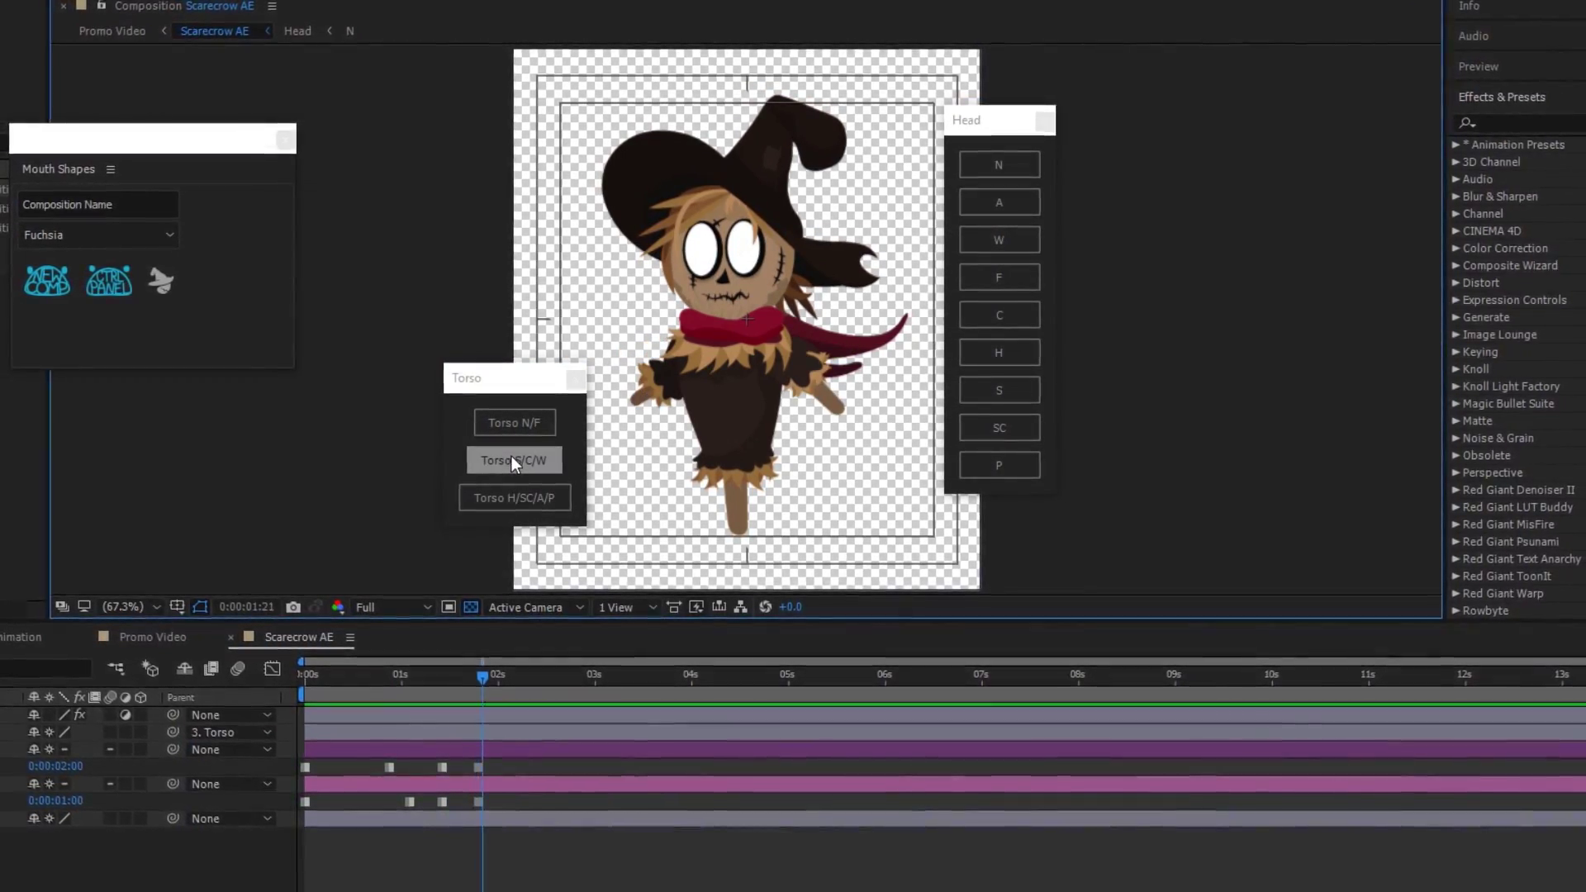
Key the torso H/SC/A/P pose, open the scarecrowarts.com Mouth Shapes page, and select the downloaded script files.
left_click(519, 494)
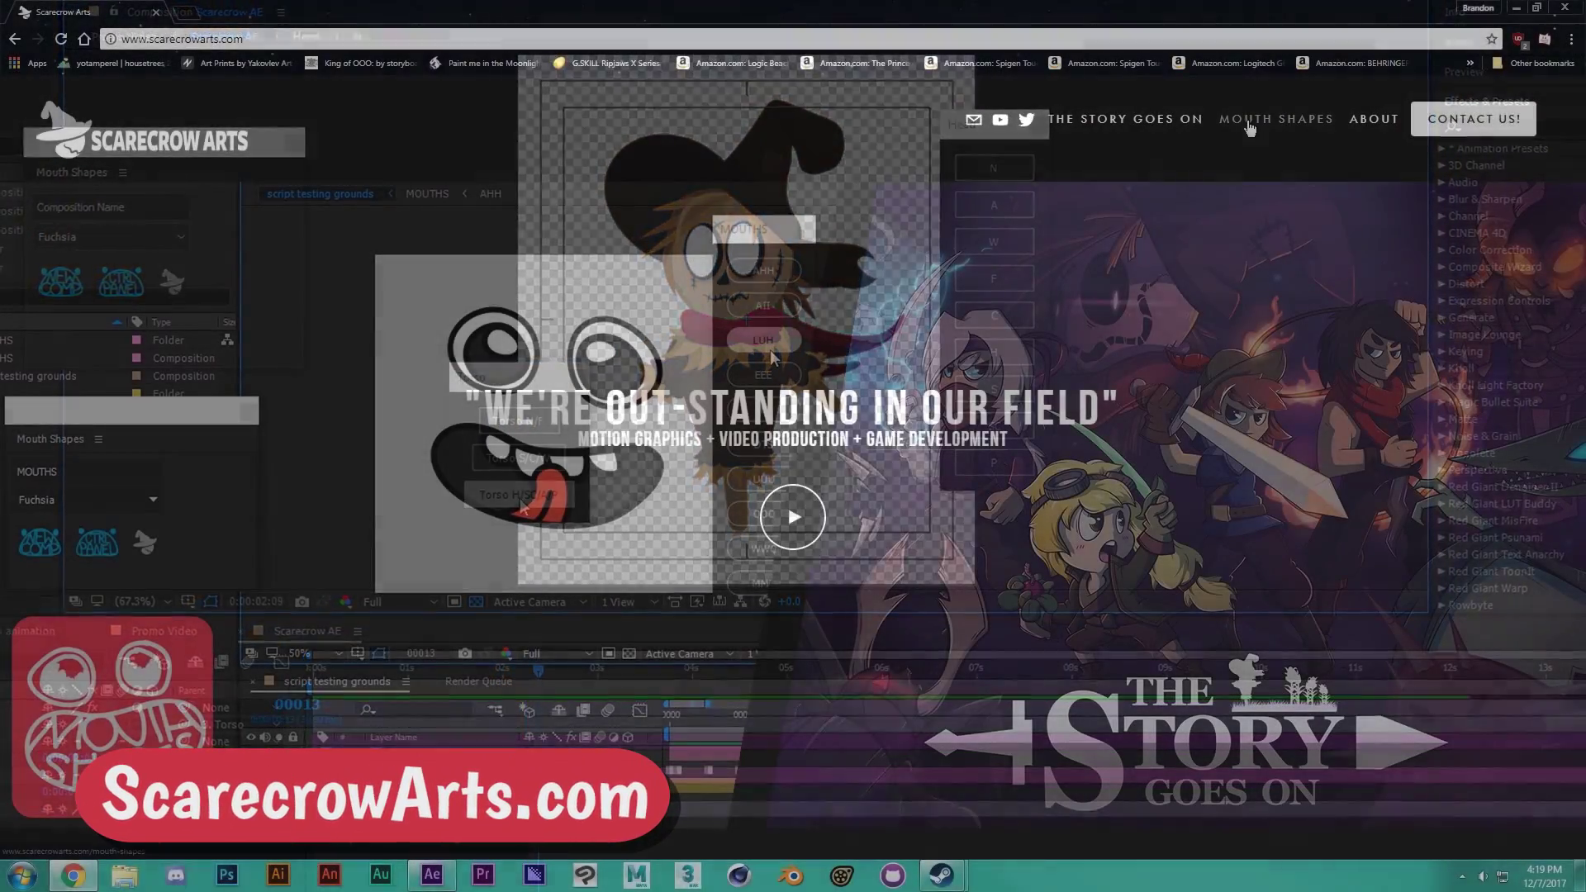
left_click(1248, 121)
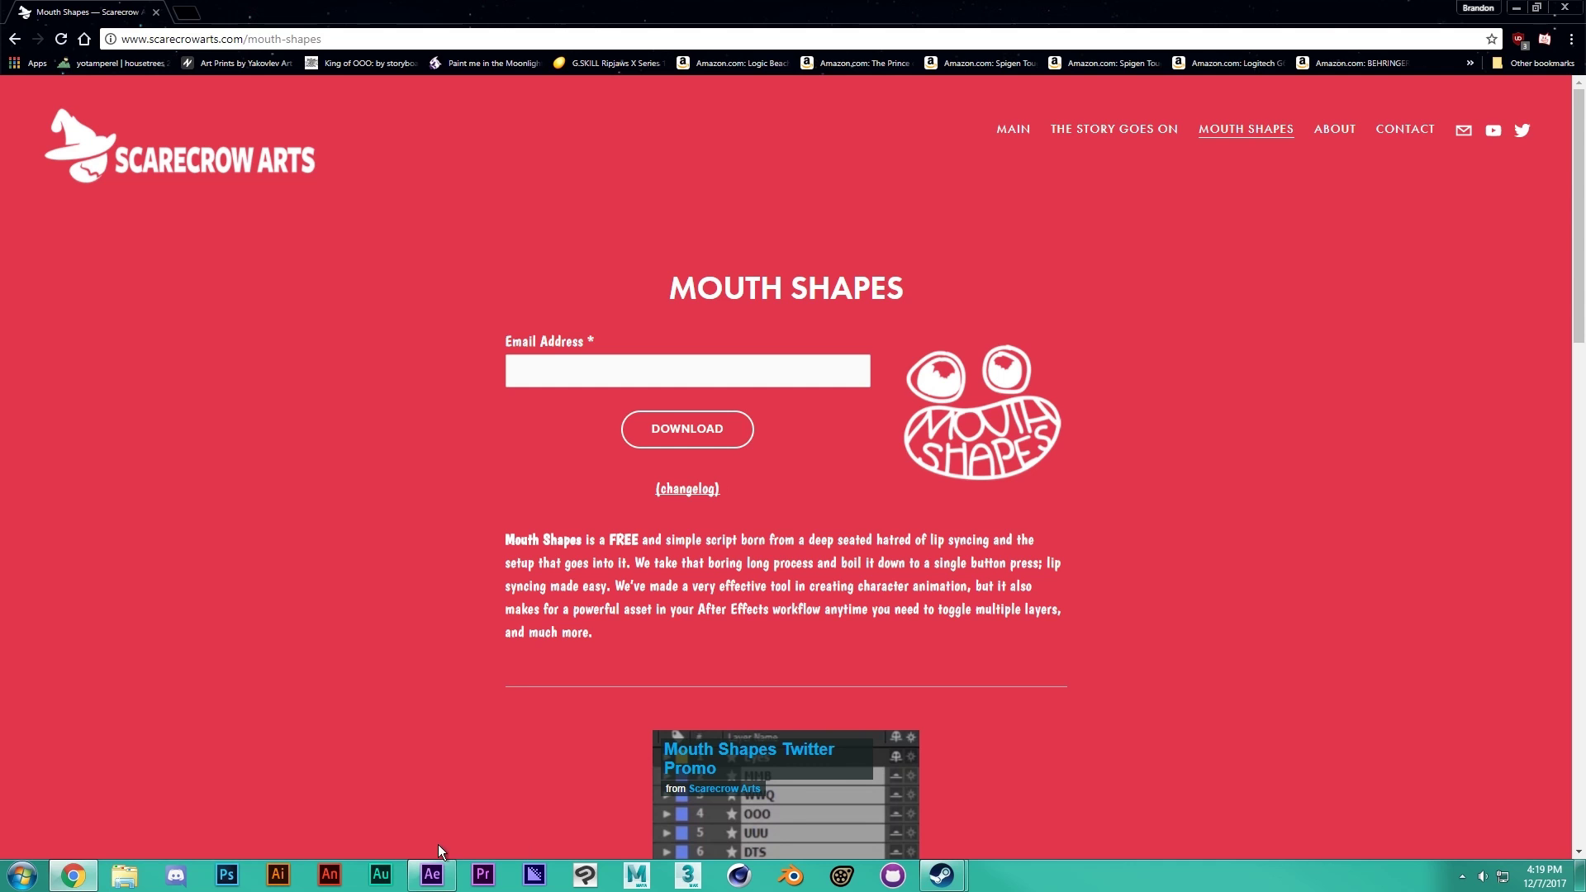
left_click(431, 874)
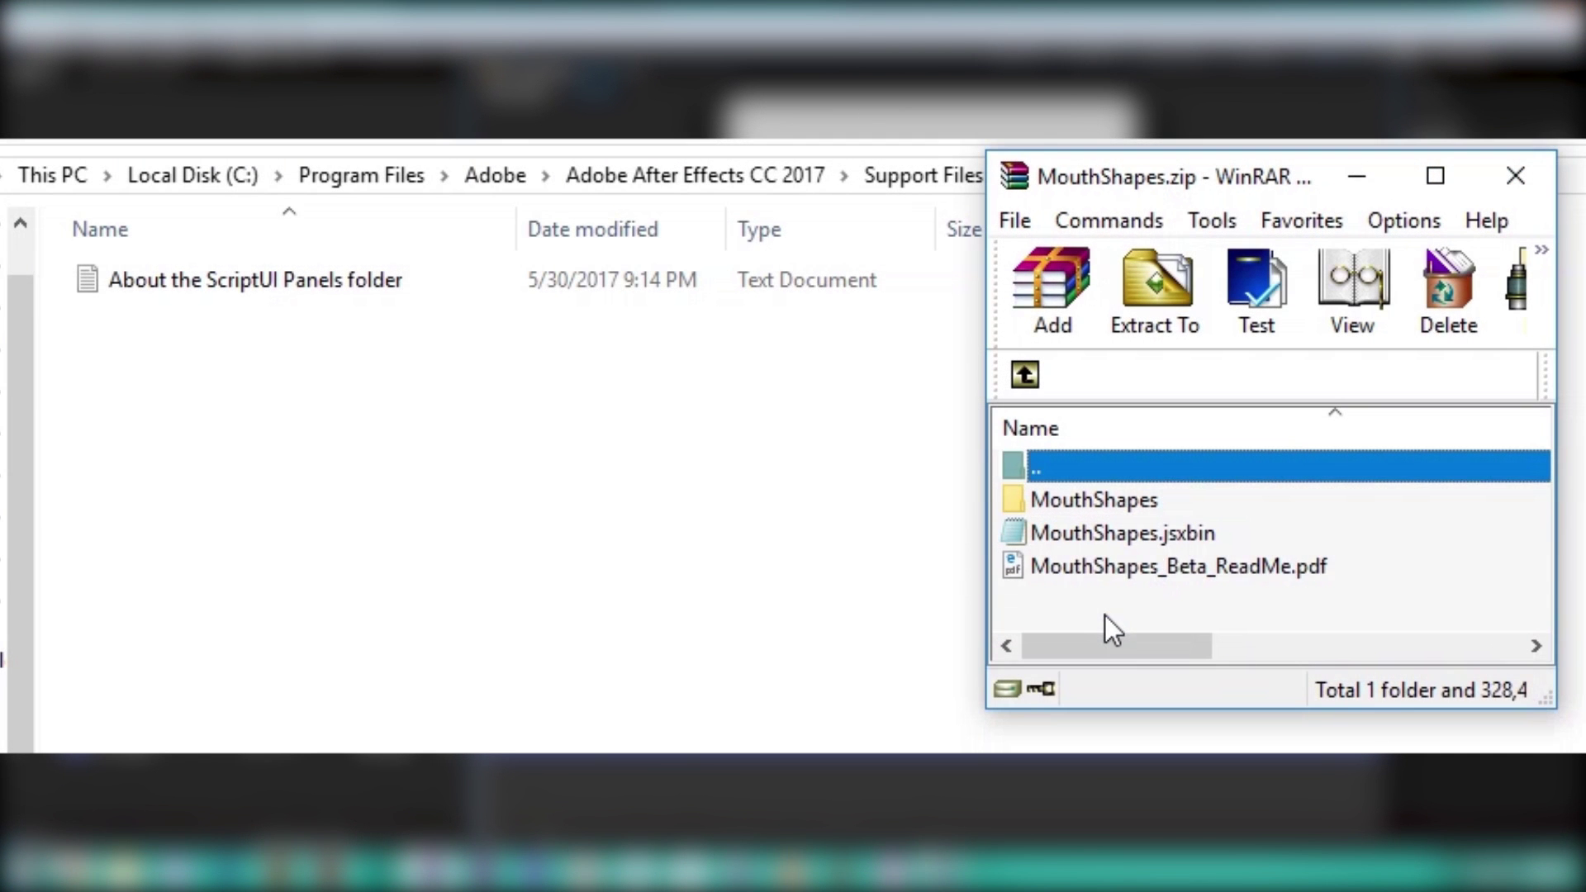
left_click_drag(1104, 614, 429, 459)
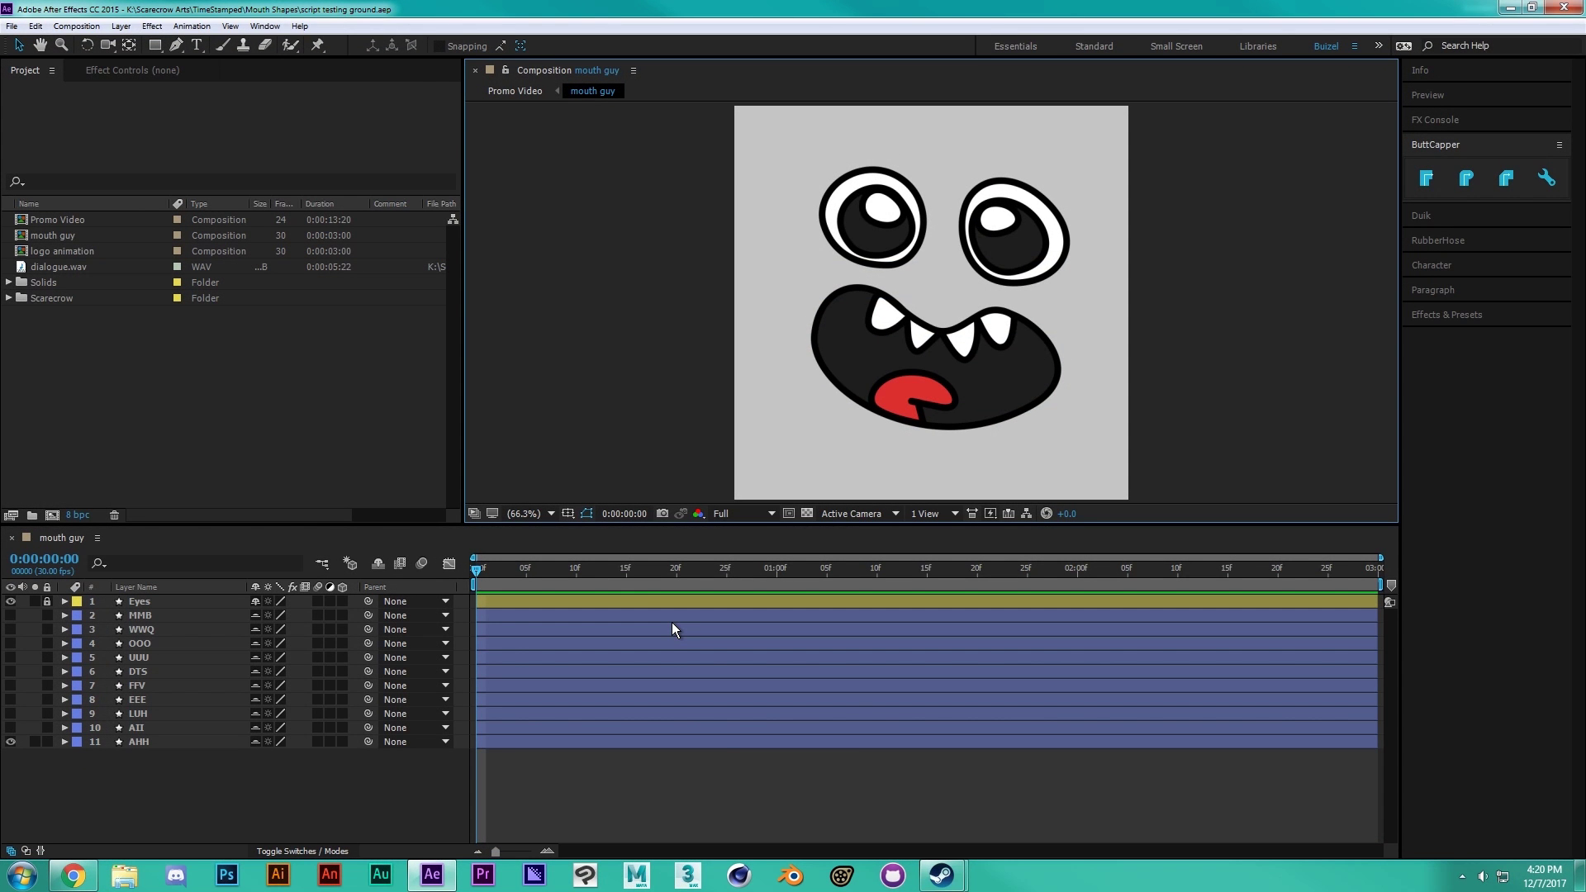
Open the MouthShapes.jsx panel from the Window menu and position it beside the composition.
left_click(264, 26)
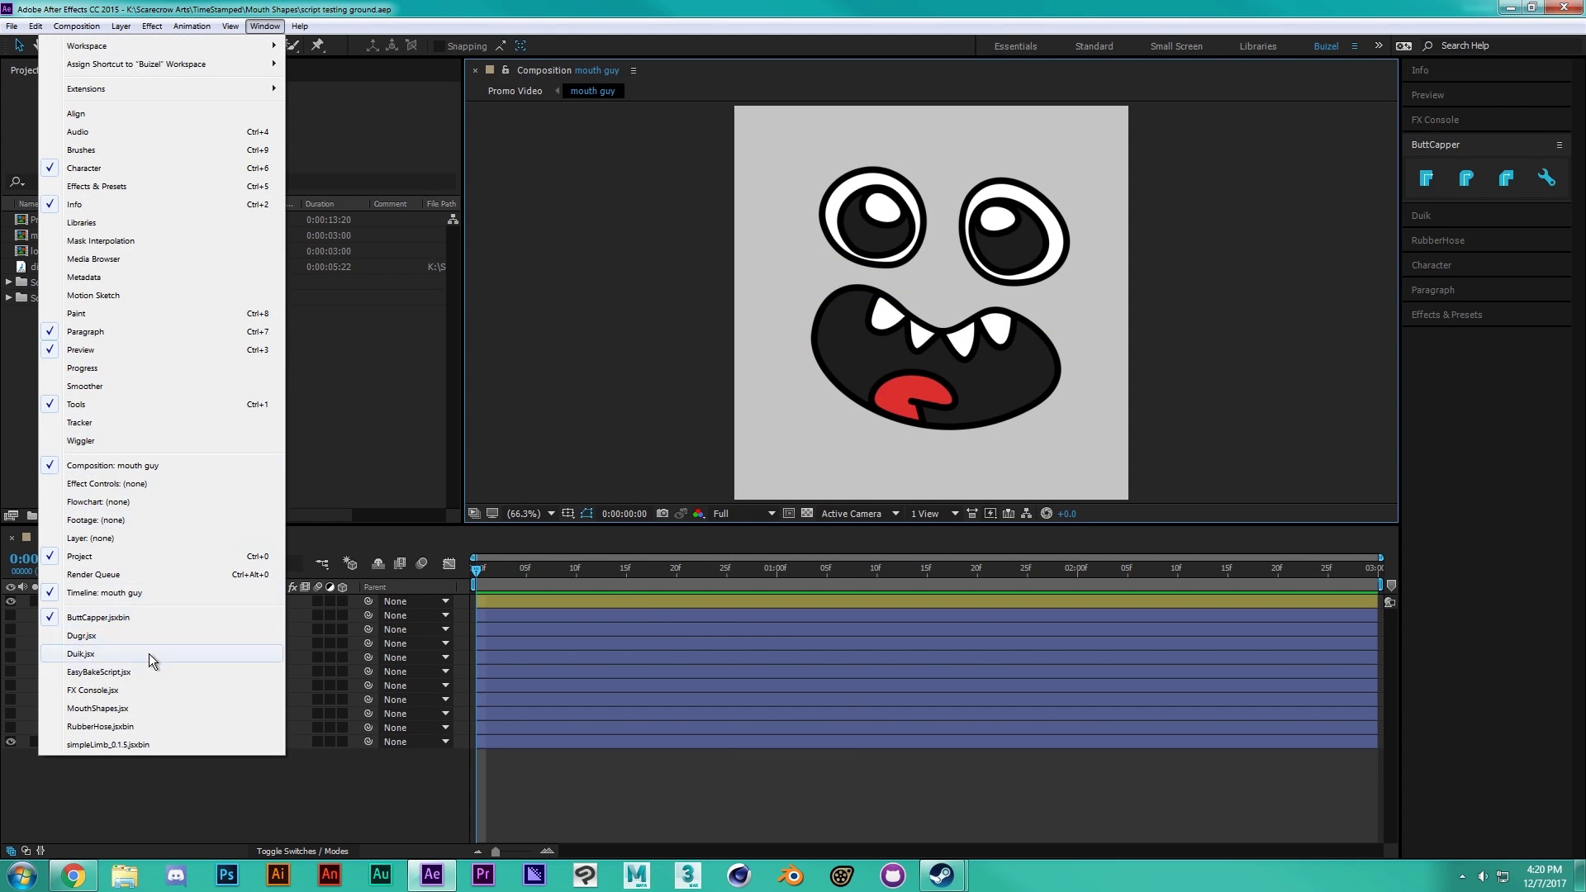
left_click(126, 708)
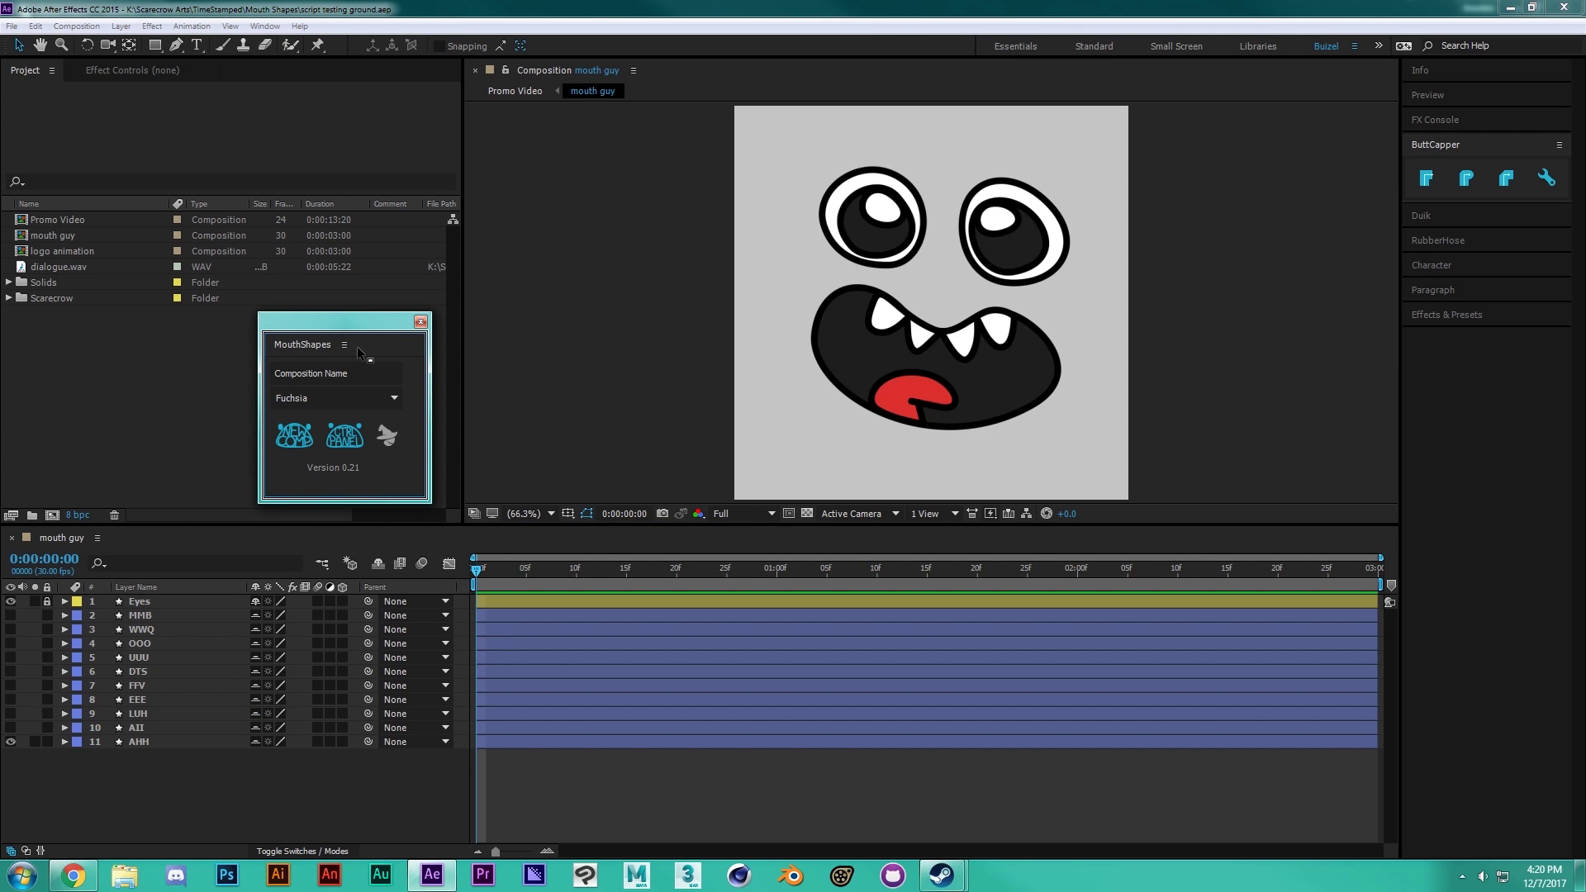
mouse_move(364, 322)
left_mouse_down()
mouse_move(127, 18)
mouse_move(1440, 397)
mouse_move(702, 700)
mouse_move(318, 324)
mouse_move(359, 326)
left_mouse_up()
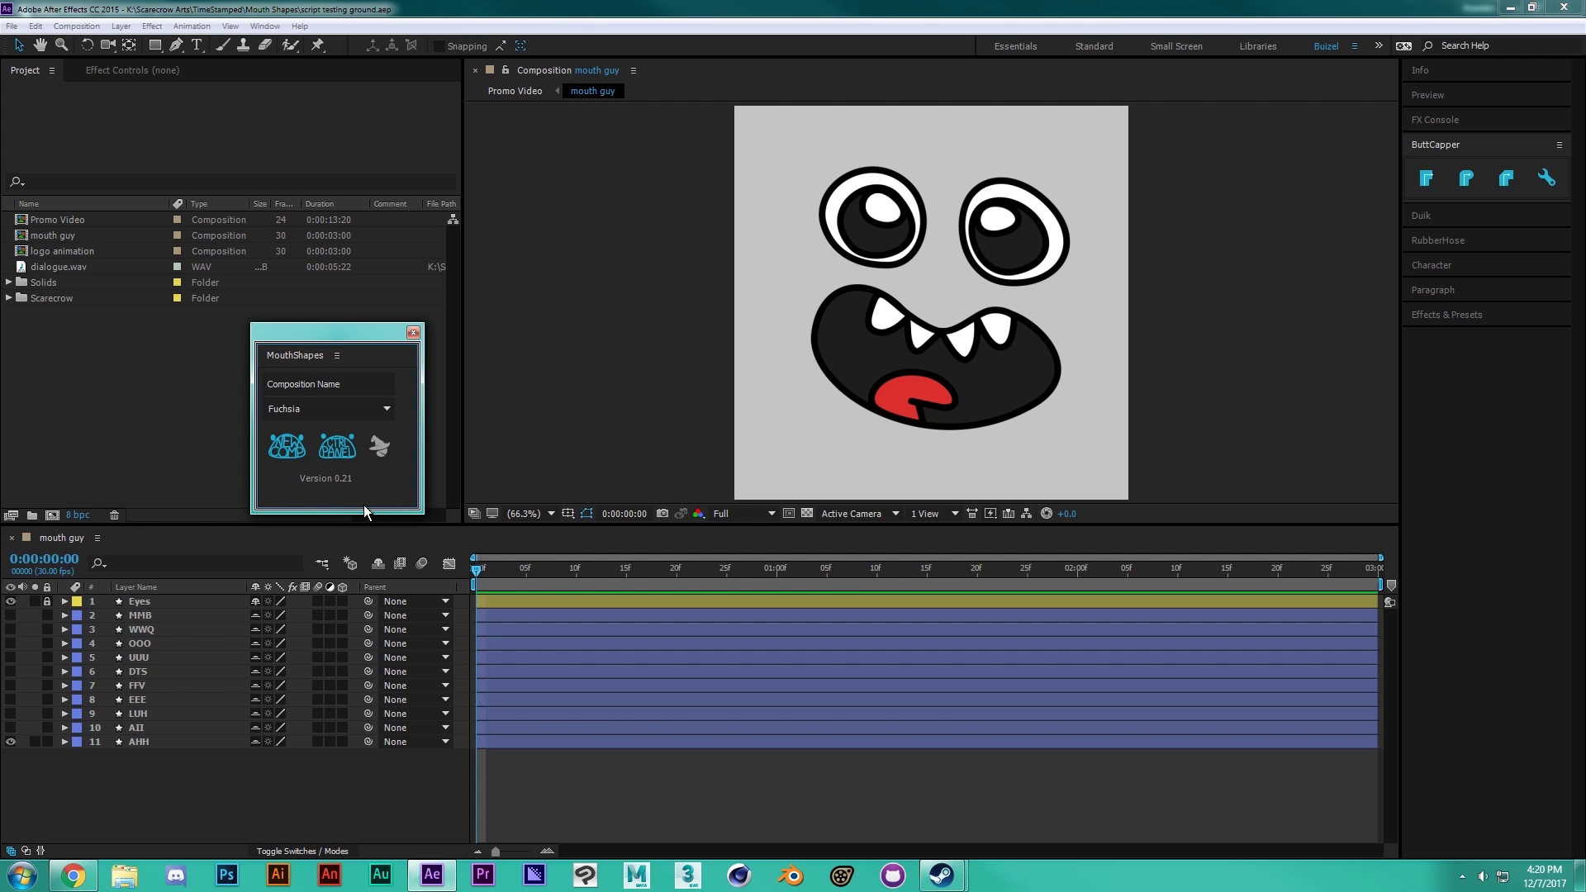
left_click(362, 378)
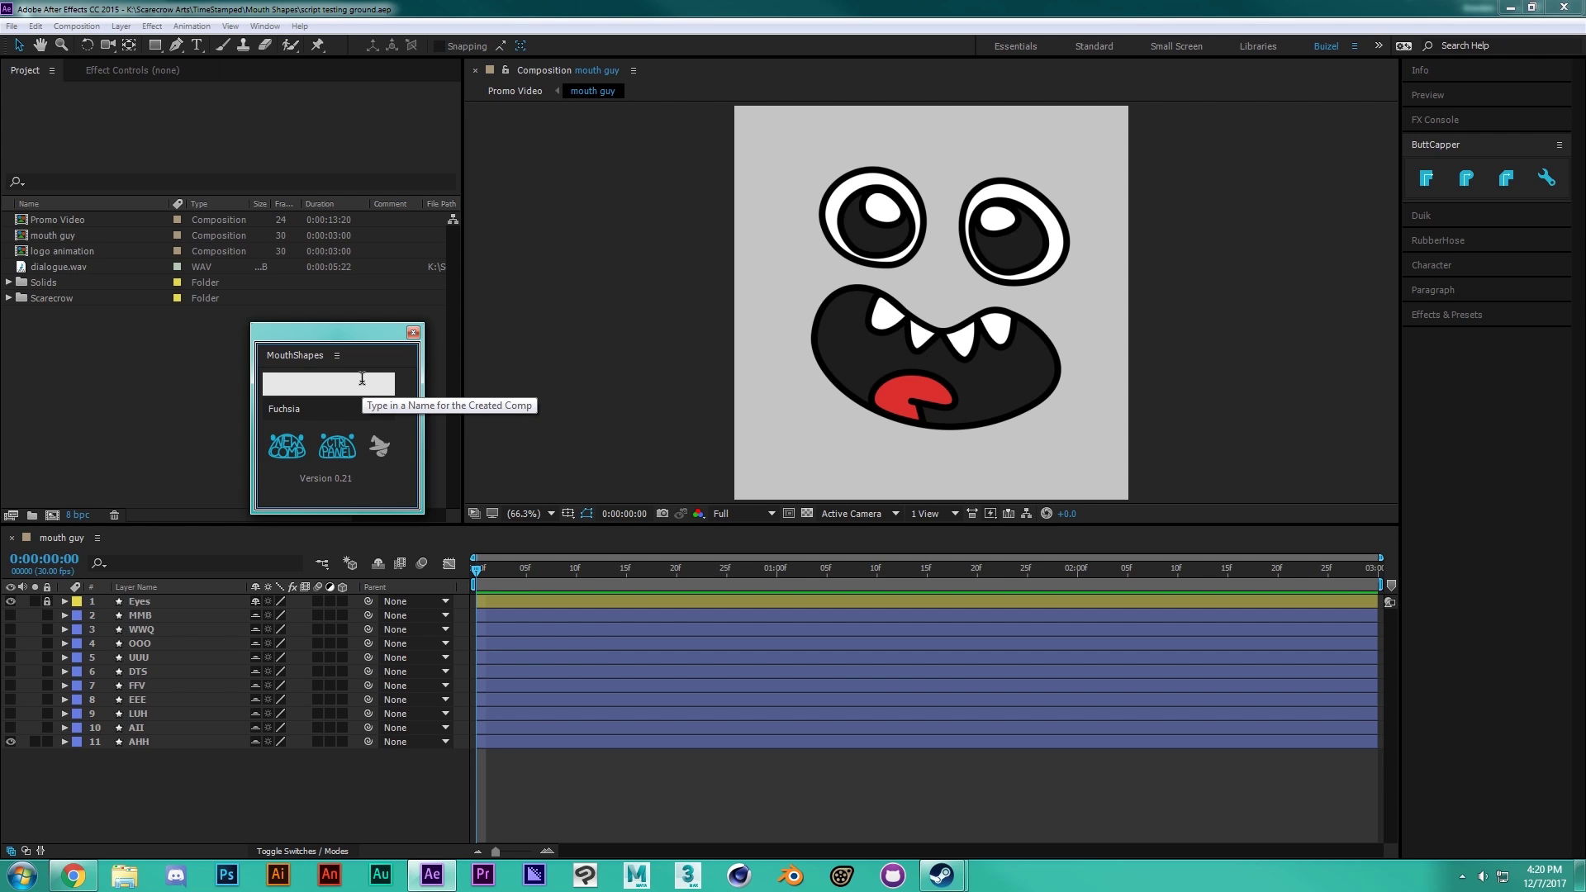
type("hjer")
key("BackSpace")
key("BackSpace")
key("BackSpace")
key("BackSpace")
type("jeff ")
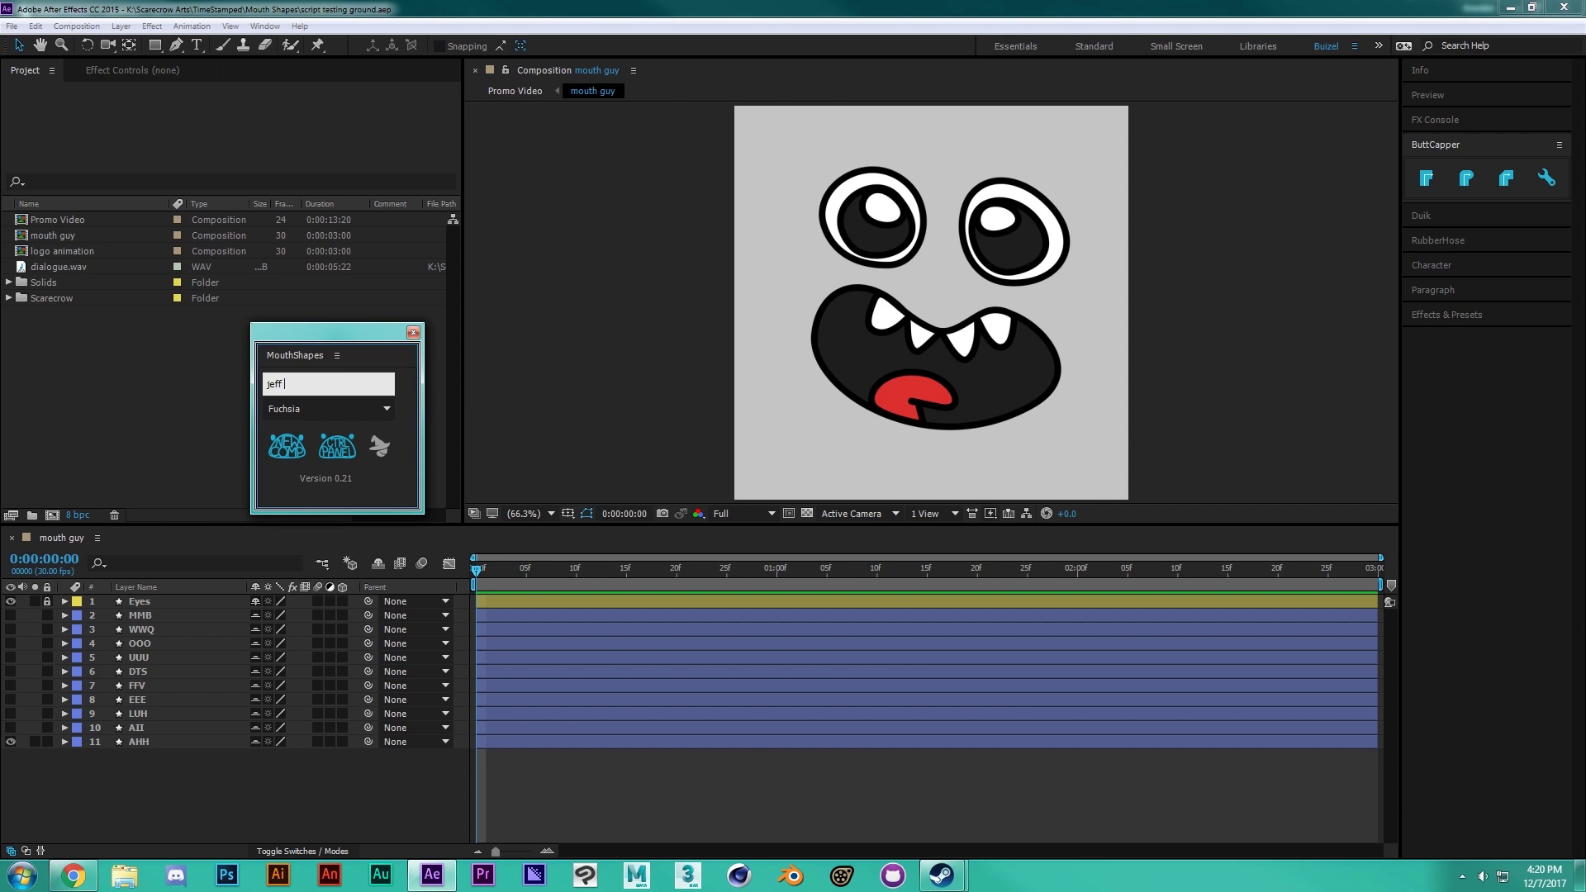
type("mout")
key("BackSpace")
key("BackSpace")
key("BackSpace")
key("BackSpace")
key("BackSpace")
key("BackSpace")
key("BackSpace")
key("BackSpace")
left_click(378, 348)
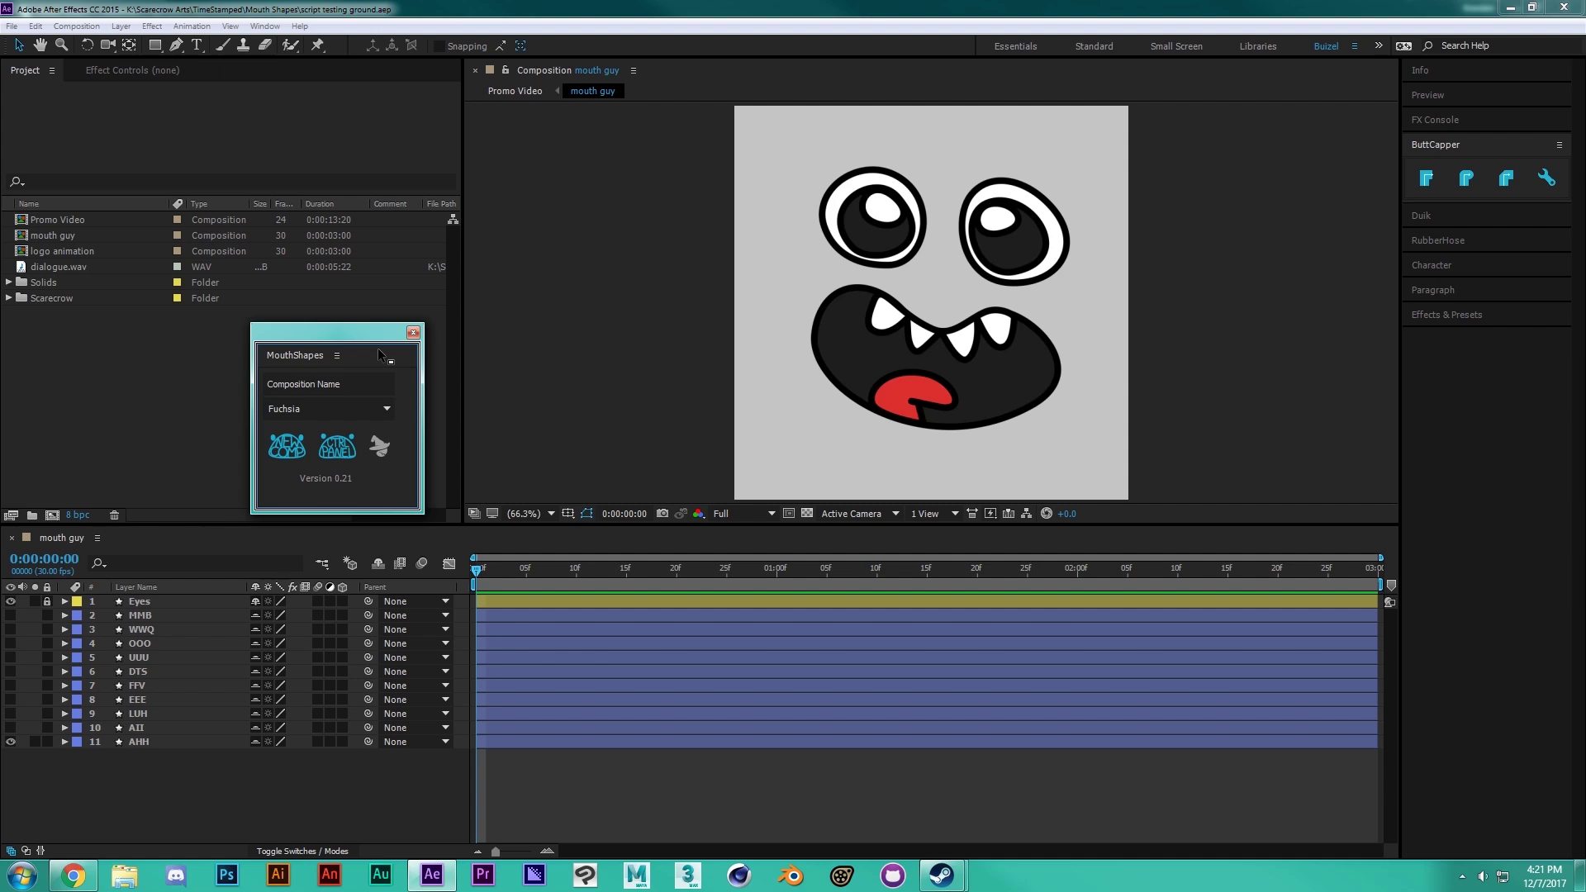
left_click(387, 416)
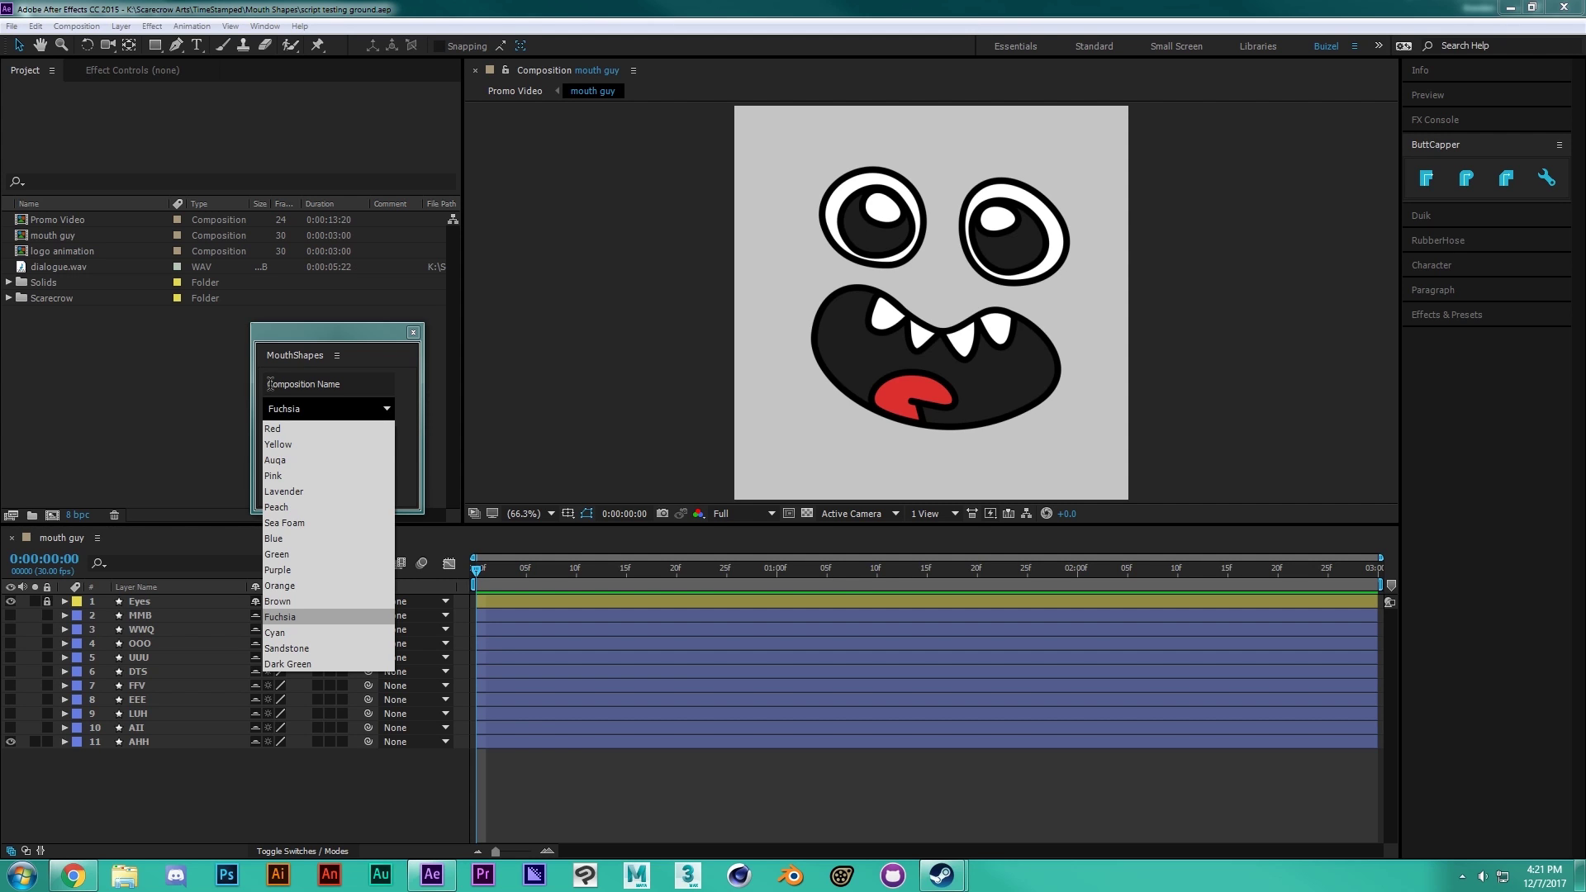
left_click(355, 377)
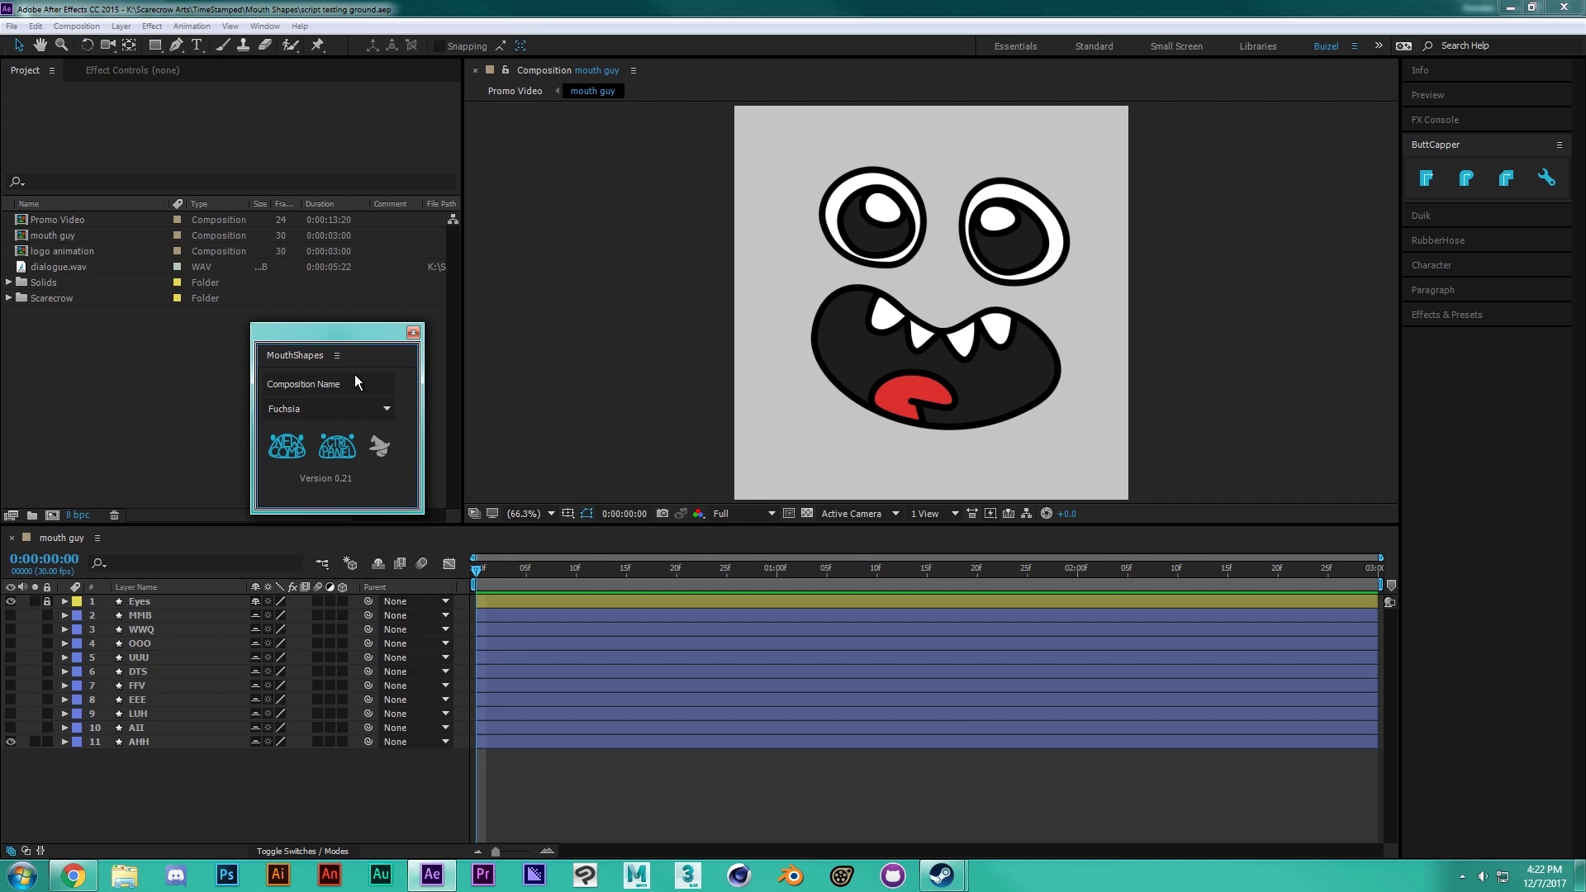
Select the ten mouth layers MMB through AHH and make them a time-remapped Mouth Shapes comp with NEW COMP.
left_click_drag(1074, 267, 916, 319)
left_click(849, 266)
left_click_drag(166, 791, 215, 648)
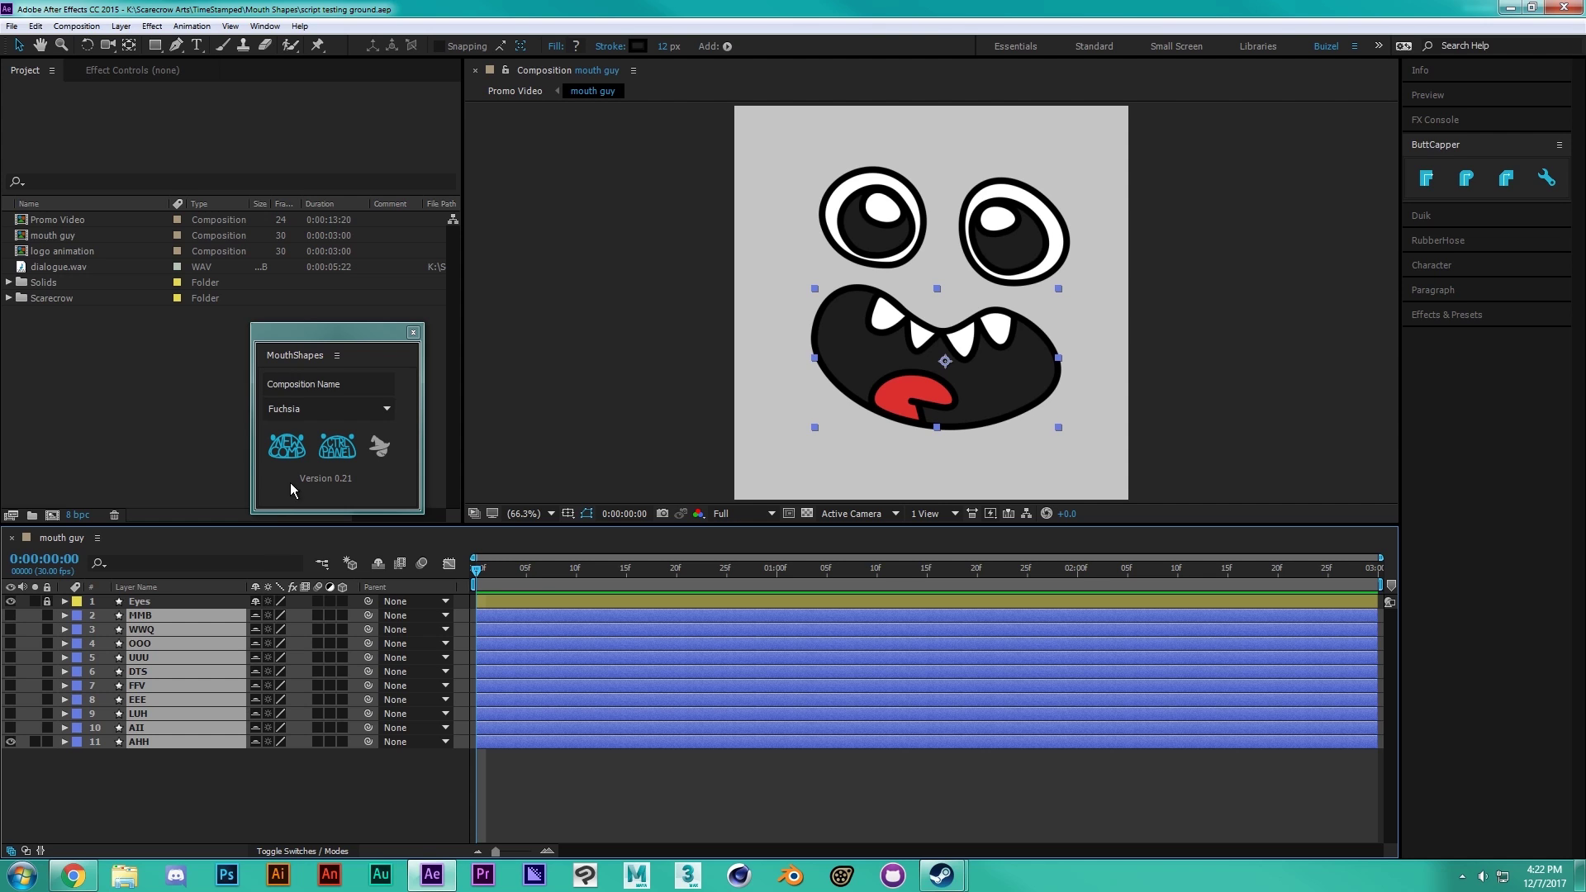
left_click(292, 459)
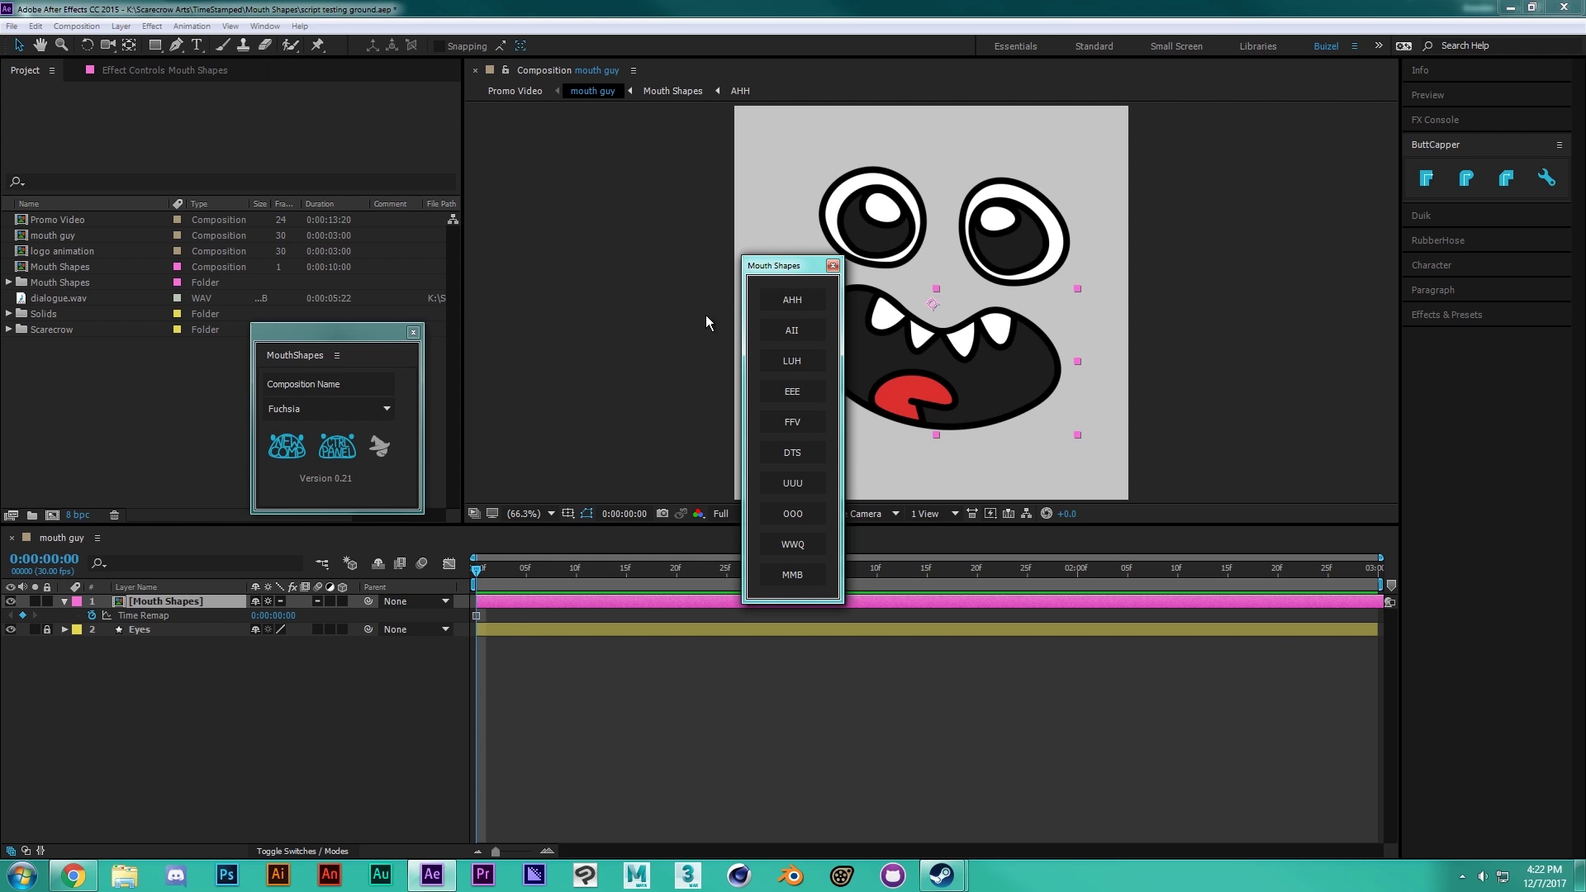
Move the palette aside and step through AII, LUH, EEE, FFV, DTS, UUU, OOO, WWQ, then MMB.
left_click_drag(786, 271, 627, 166)
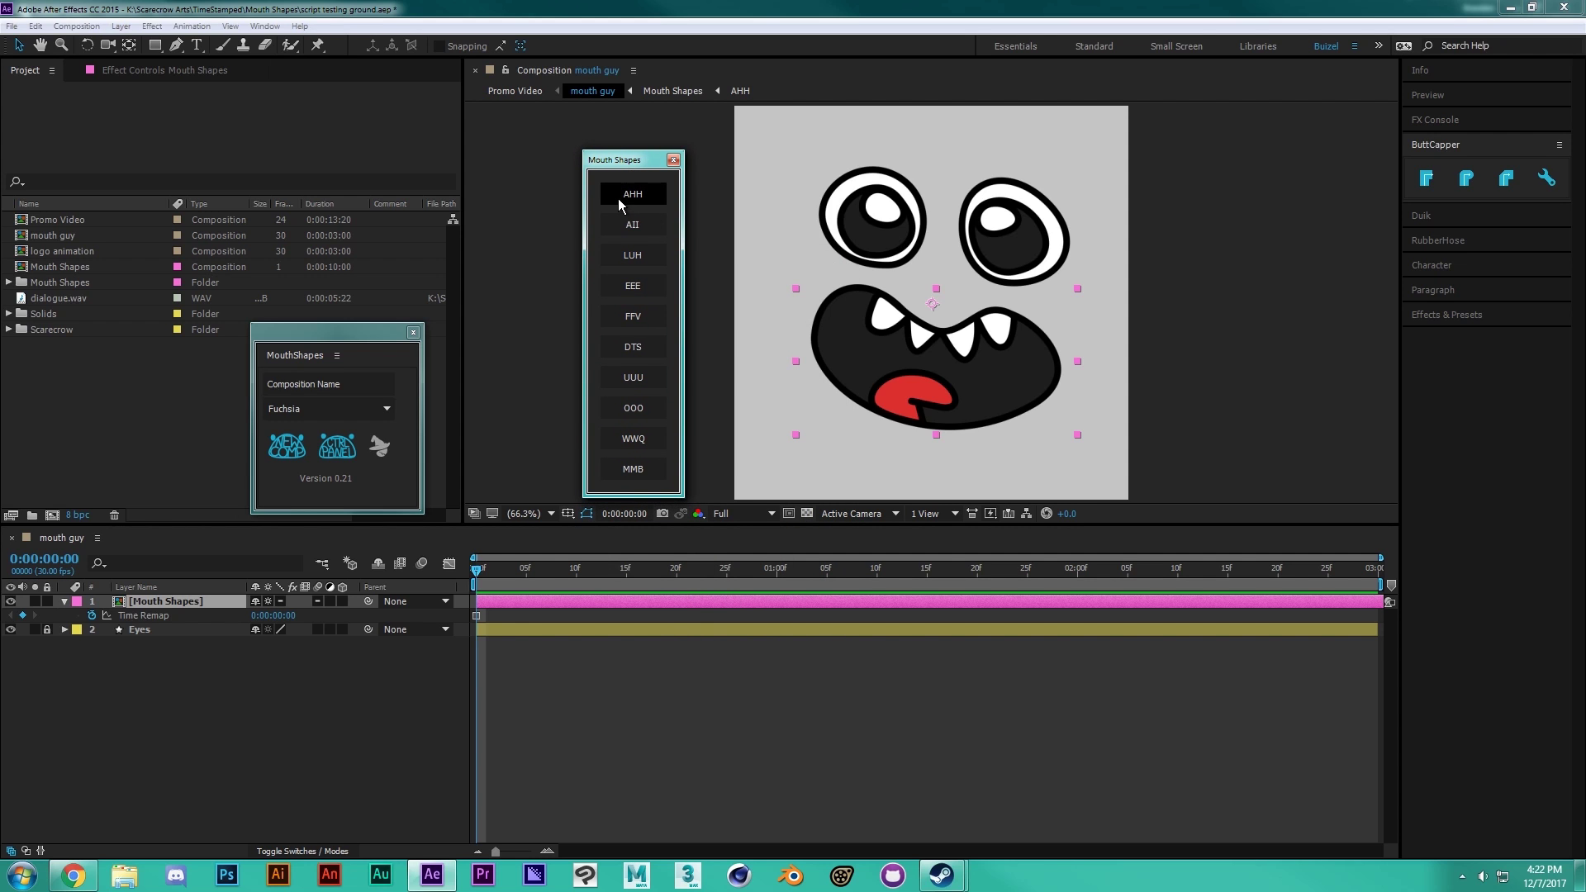
left_click(655, 232)
left_click(649, 256)
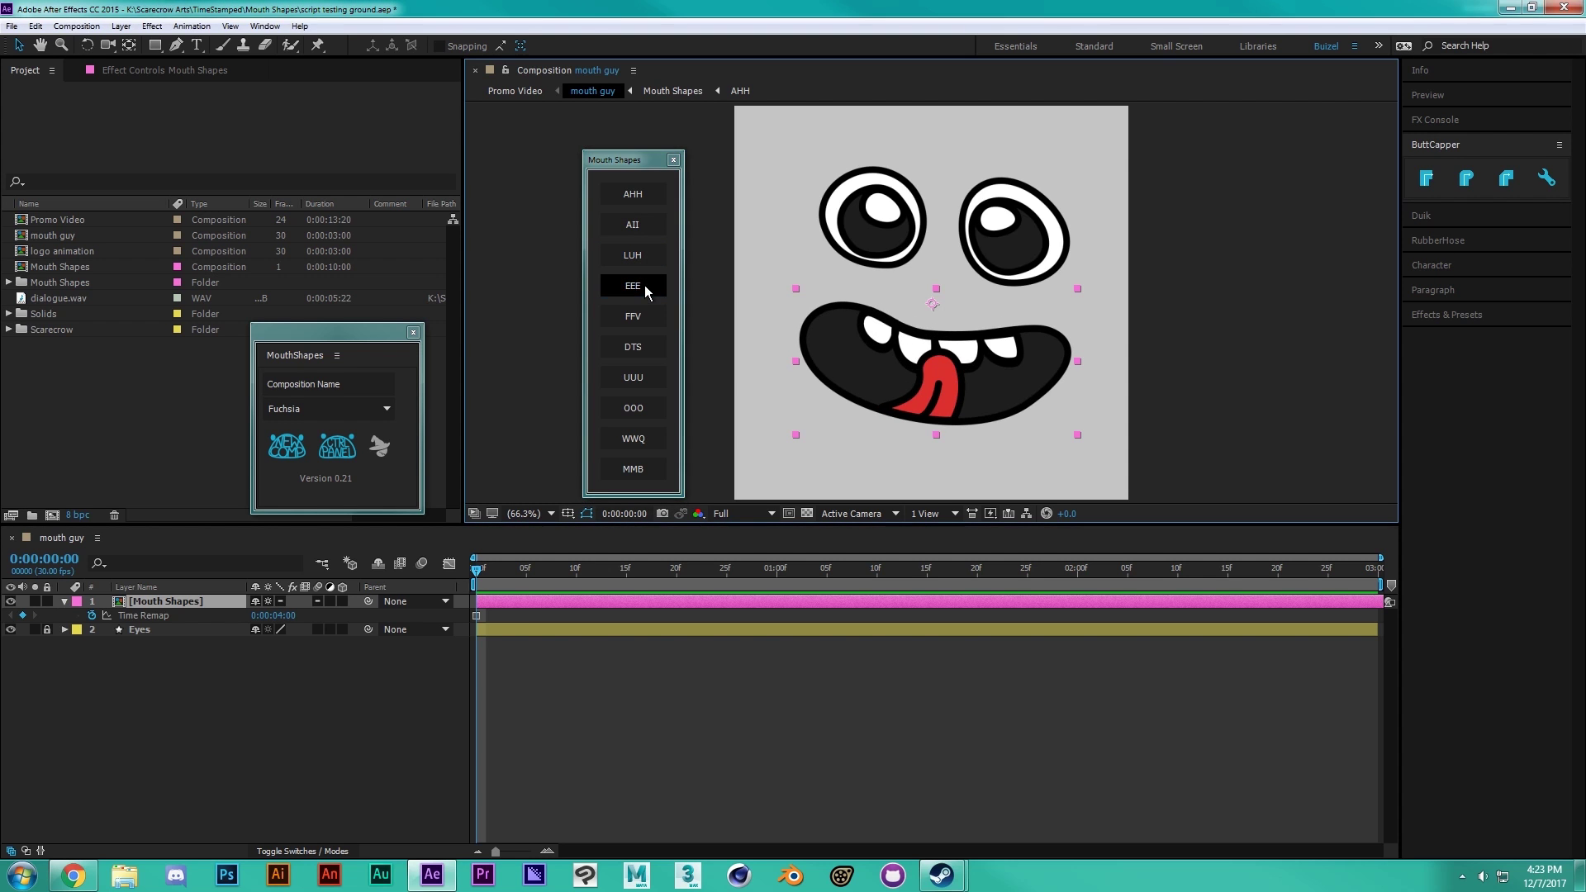
left_click(647, 285)
left_click(645, 317)
left_click(645, 347)
left_click(641, 378)
left_click(645, 410)
left_click(644, 438)
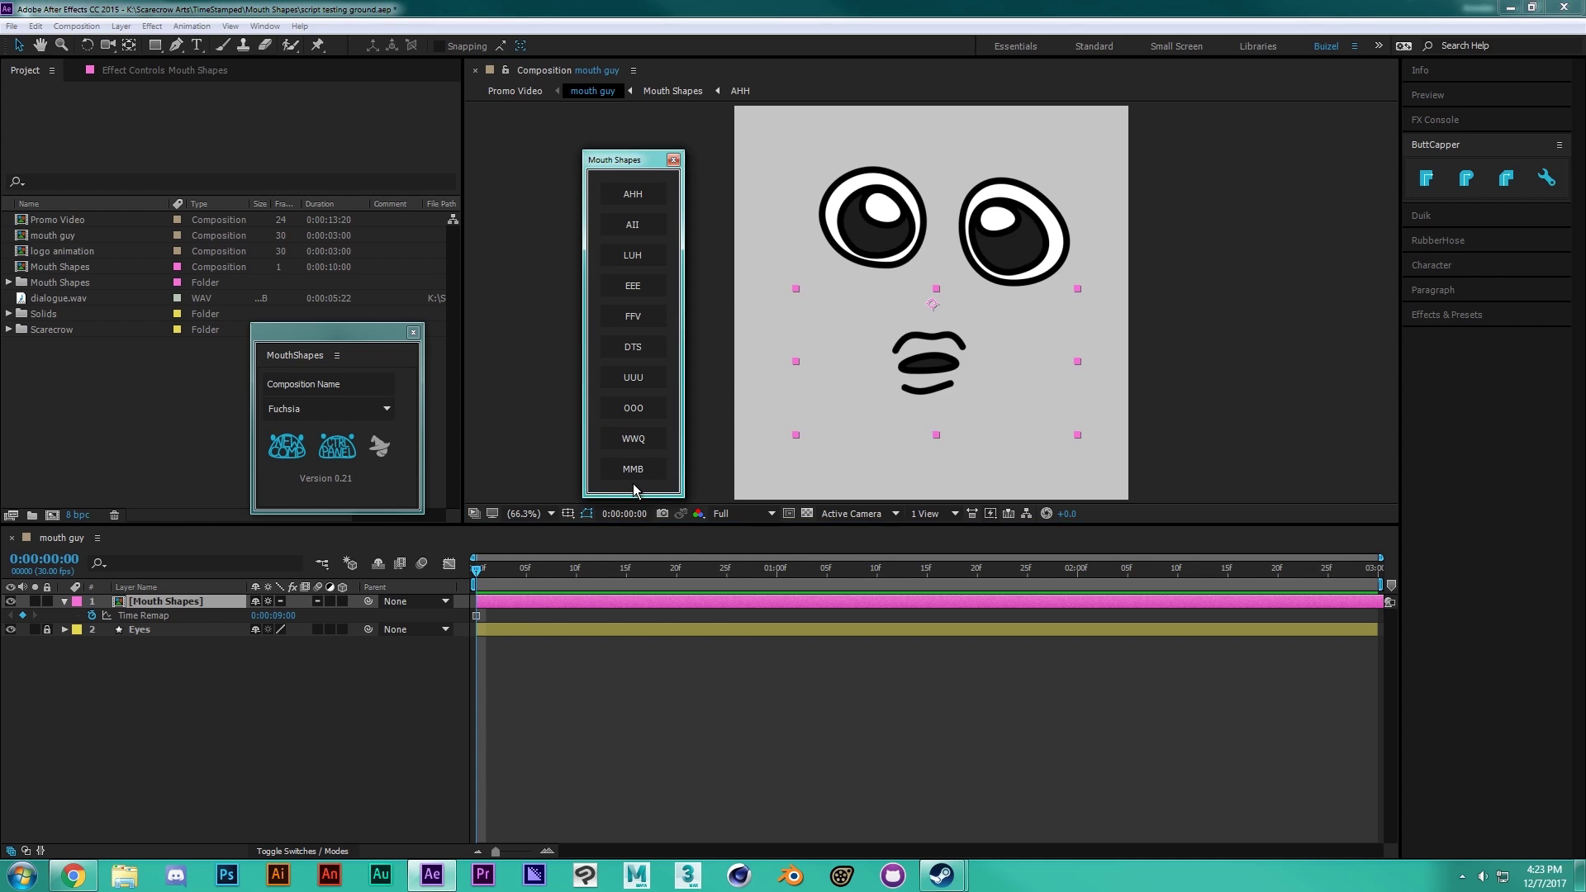
left_click(642, 469)
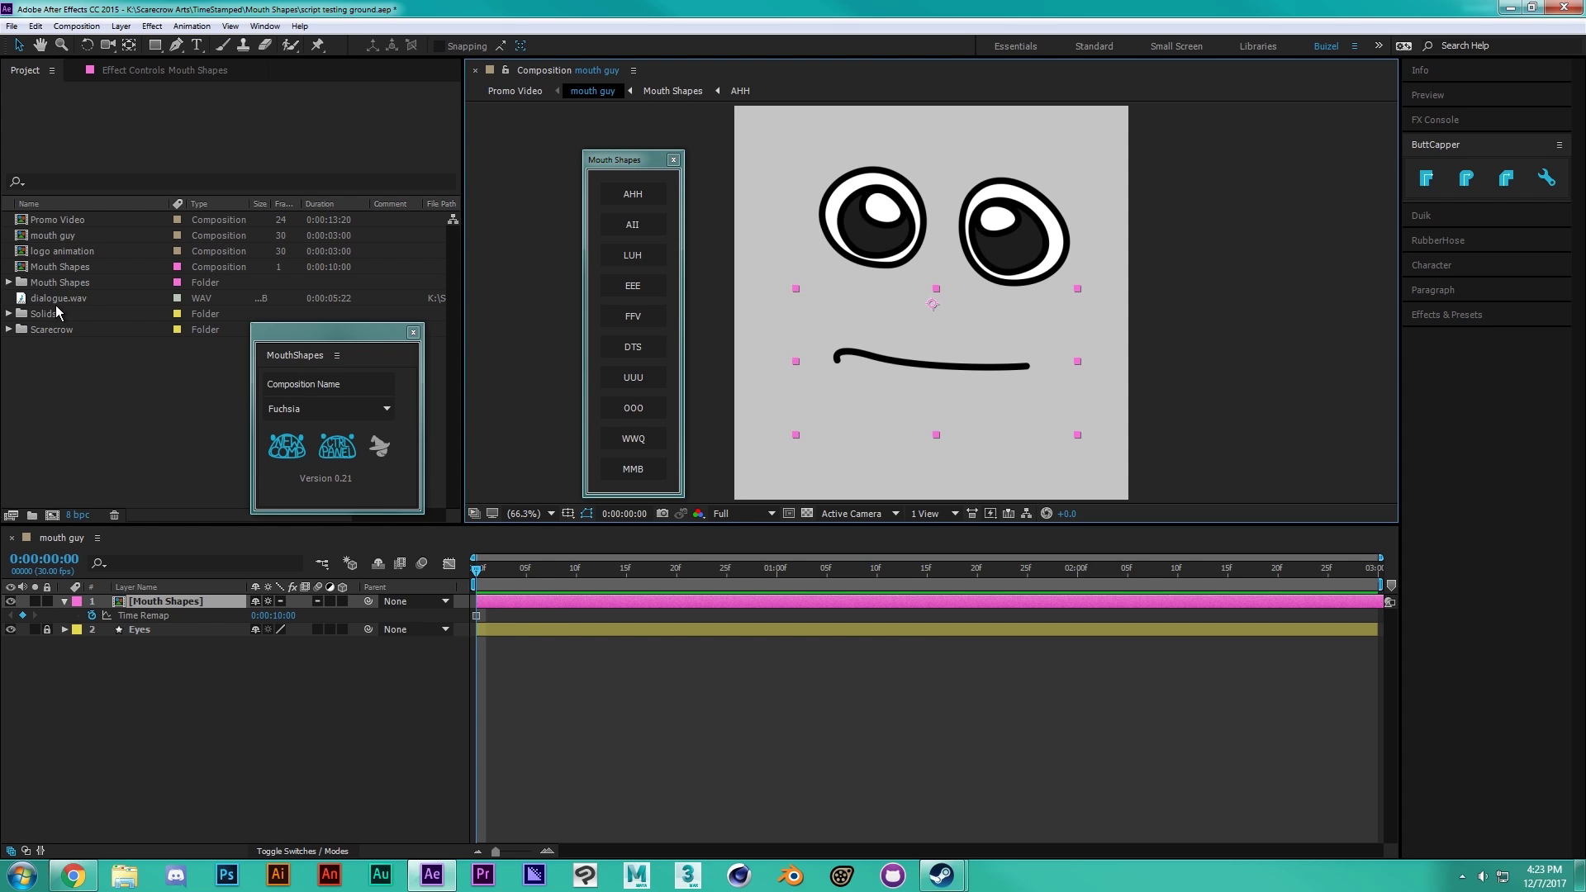
Add dialogue.wav to the timeline, reveal its waveform, and slide the audio layer slightly later.
left_click_drag(54, 302, 351, 764)
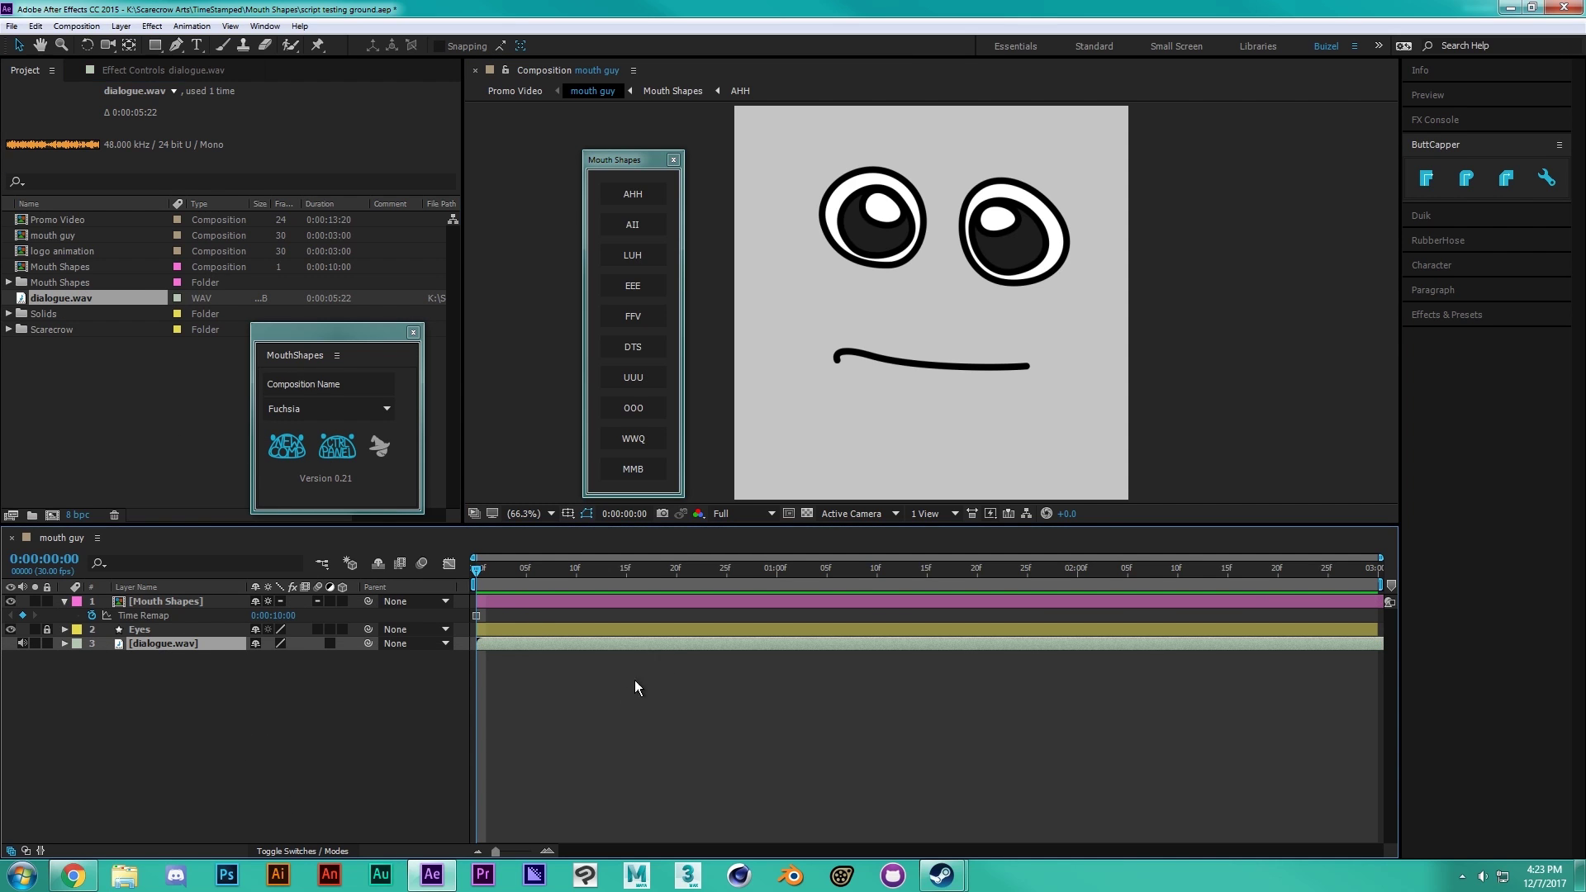
left_click(64, 645)
left_click(79, 657)
left_click(93, 685)
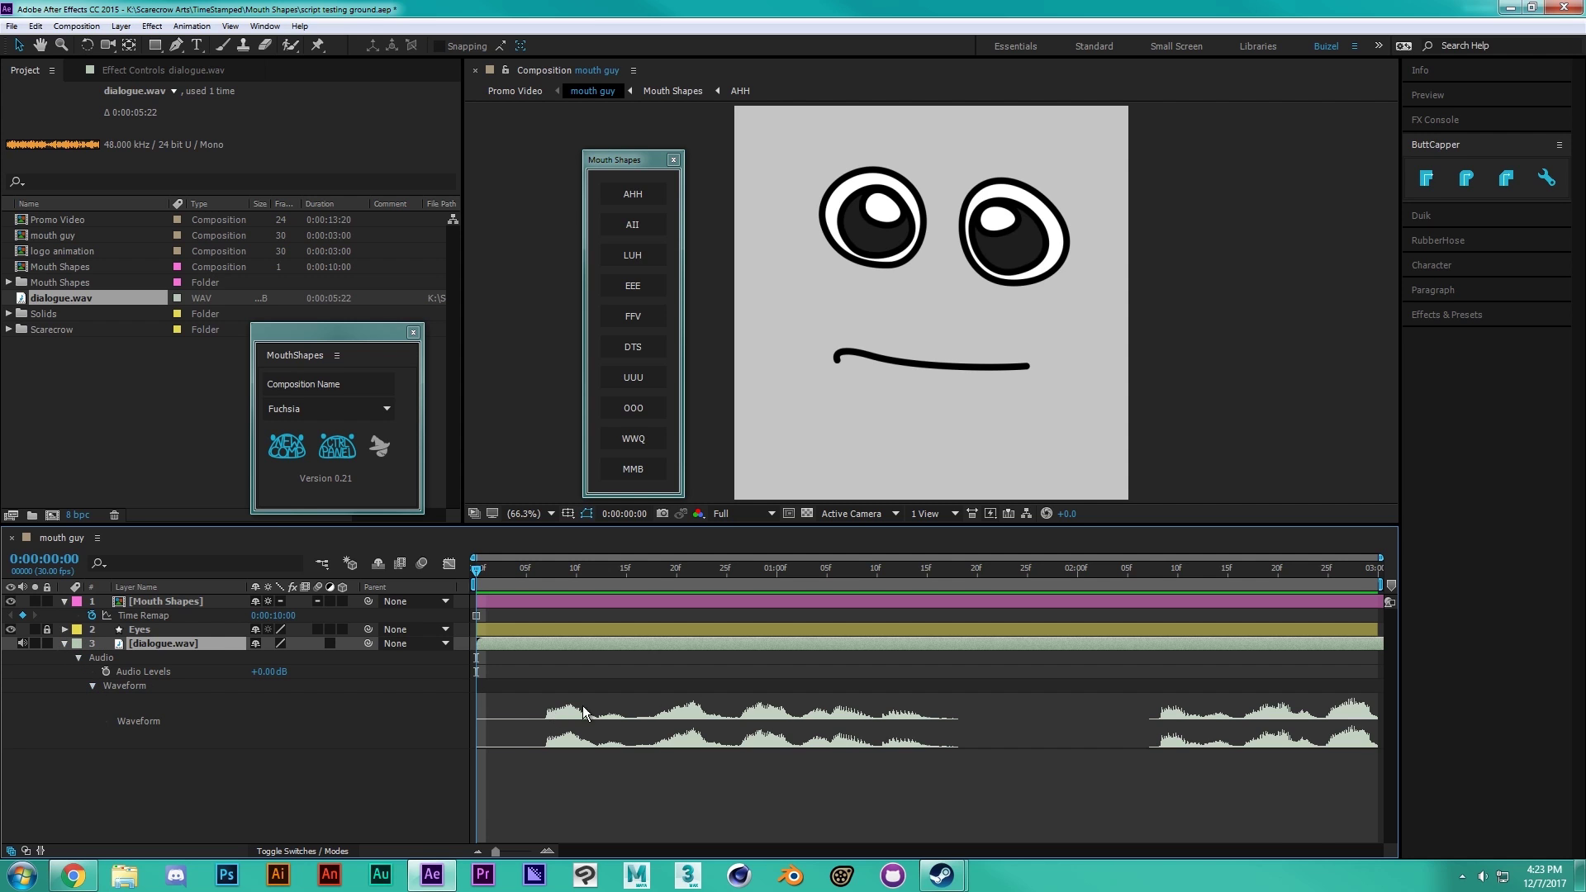
left_click_drag(747, 643, 583, 652)
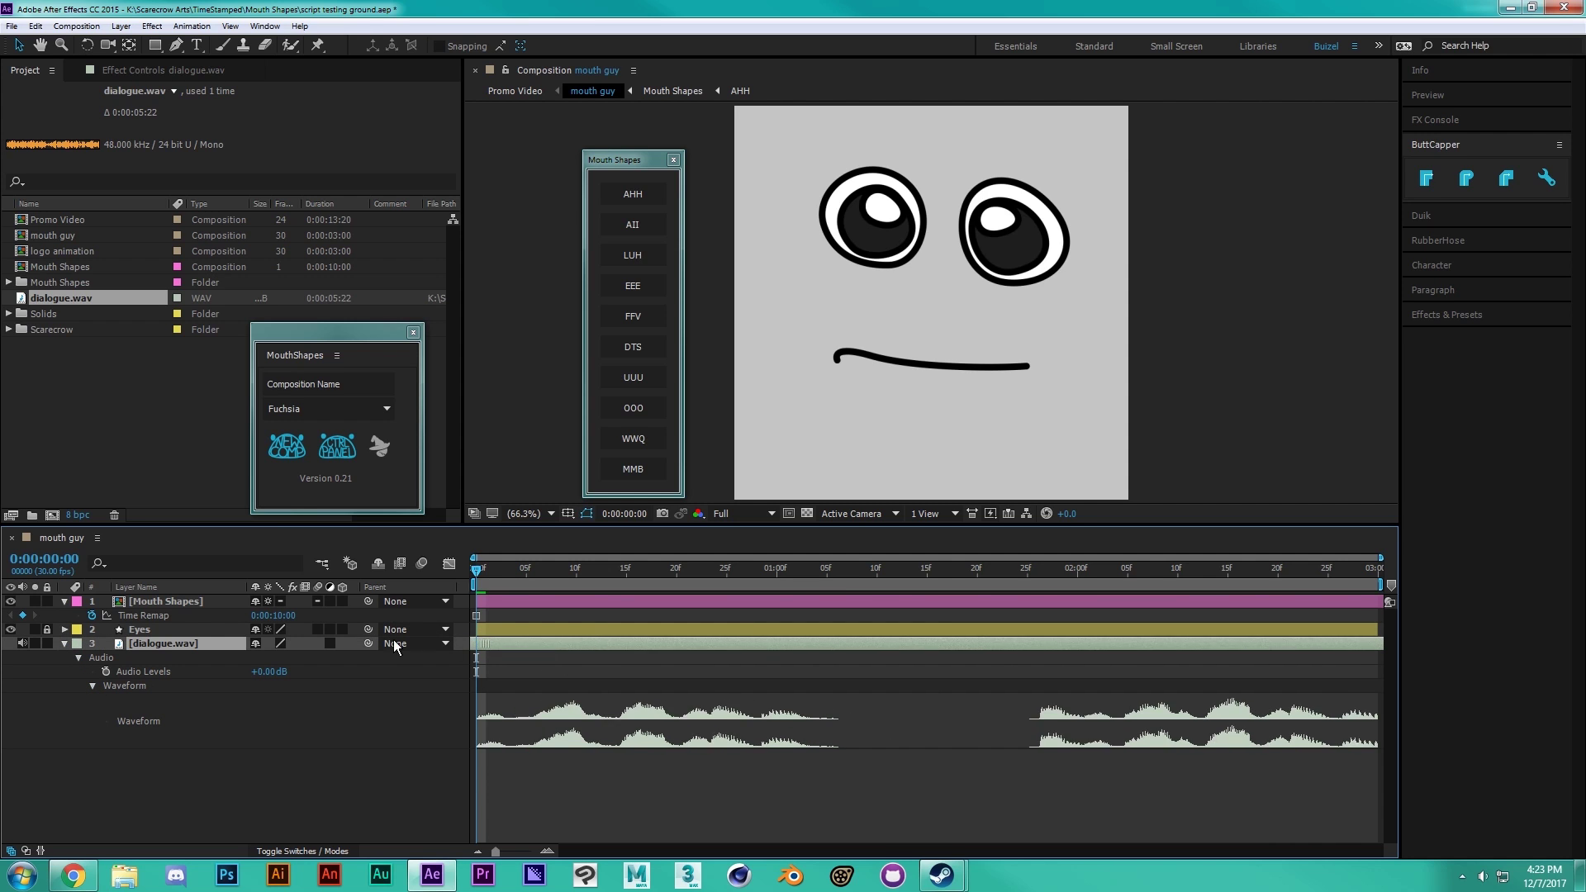
Key the MMB mouth shape at frame 9, move to frame 12, and select the Mouth Shapes layer.
left_click_drag(556, 578, 566, 578)
left_click(633, 468)
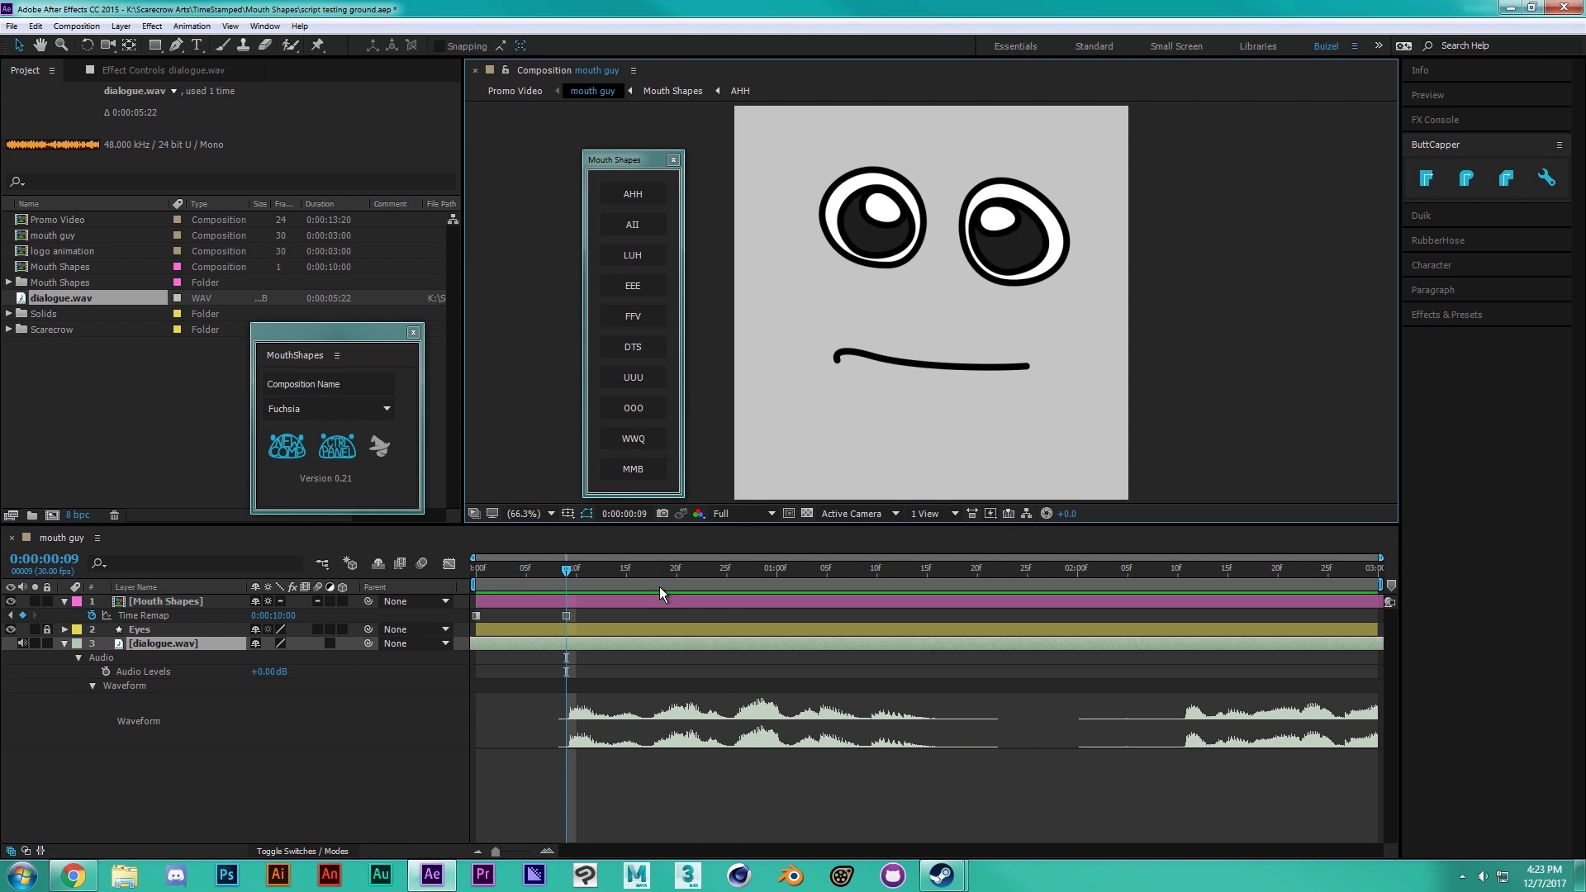
left_click(598, 577)
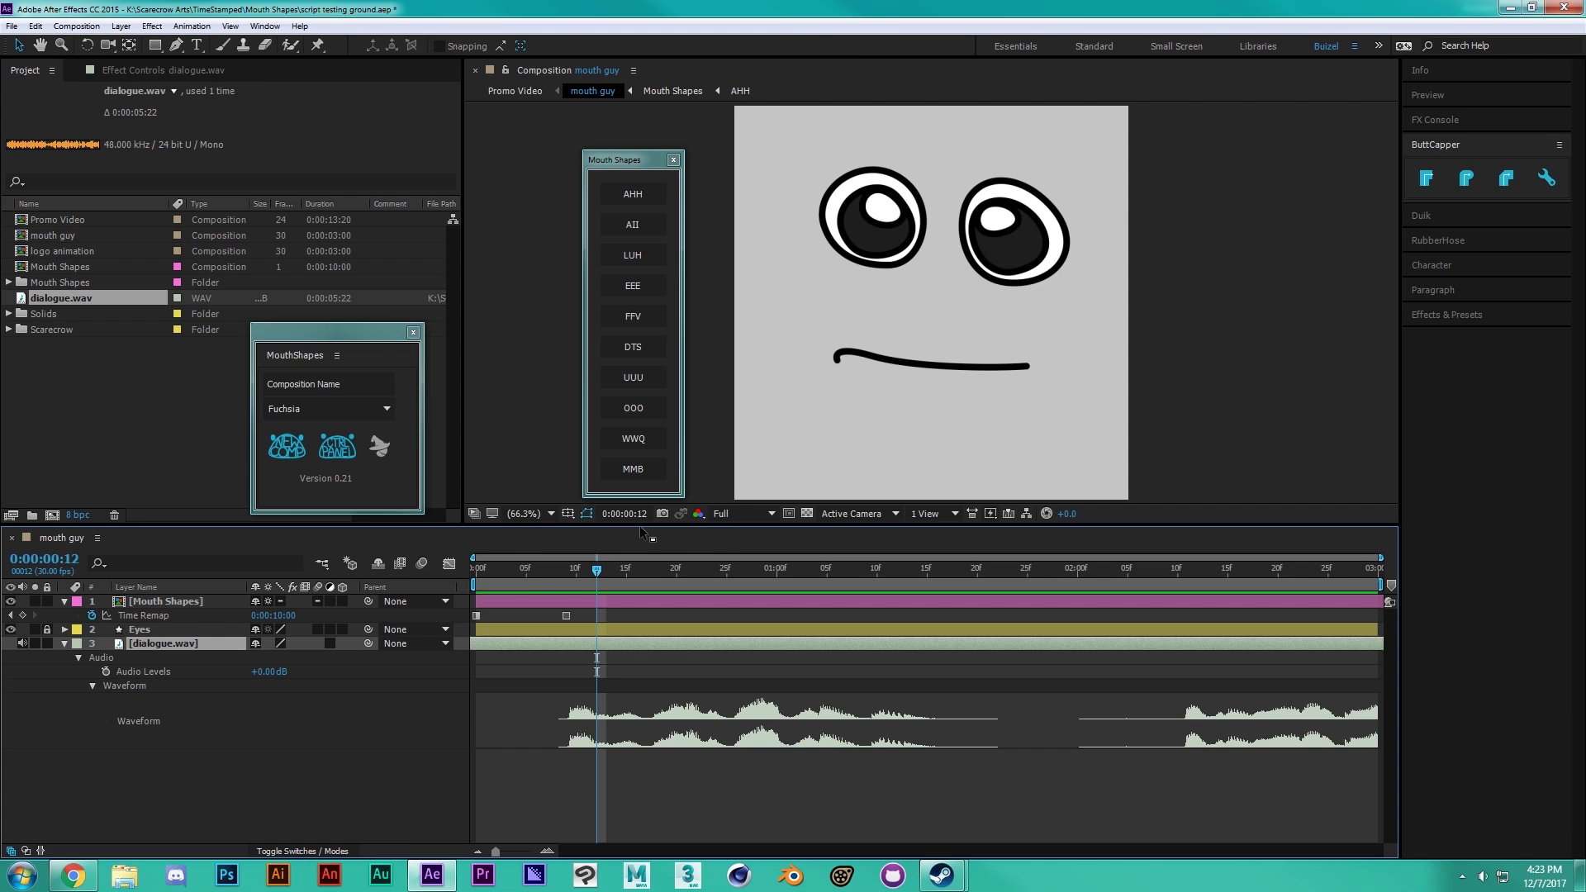
left_click_drag(641, 165, 646, 163)
left_click(1003, 377)
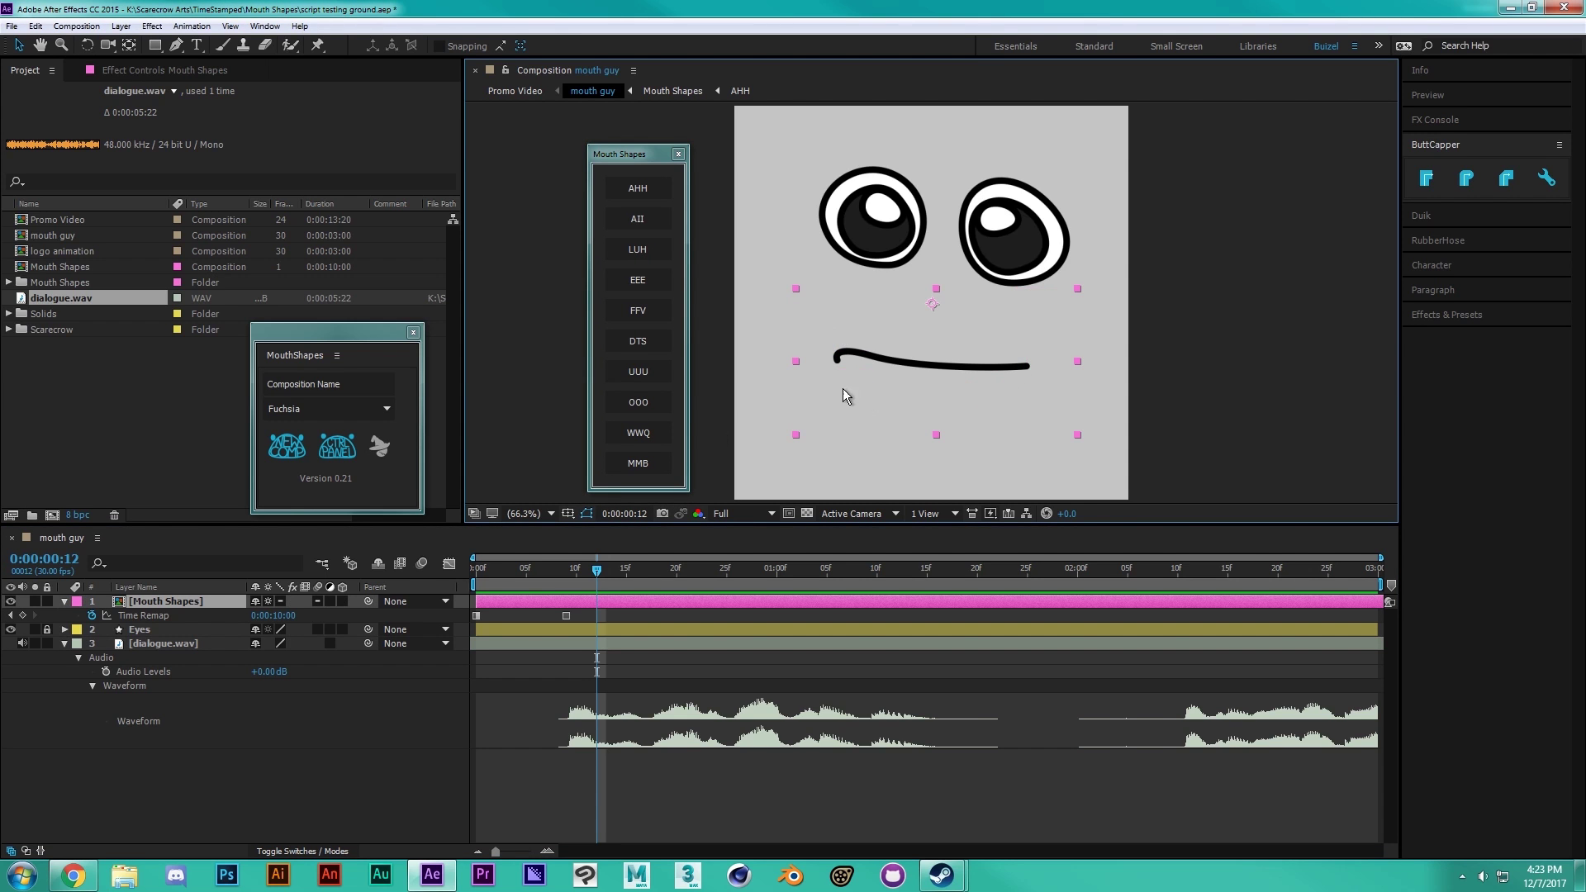
Open the Mouth Shapes precomp and scrub from 2 seconds onward through the mouth shapes.
double_click(165, 604)
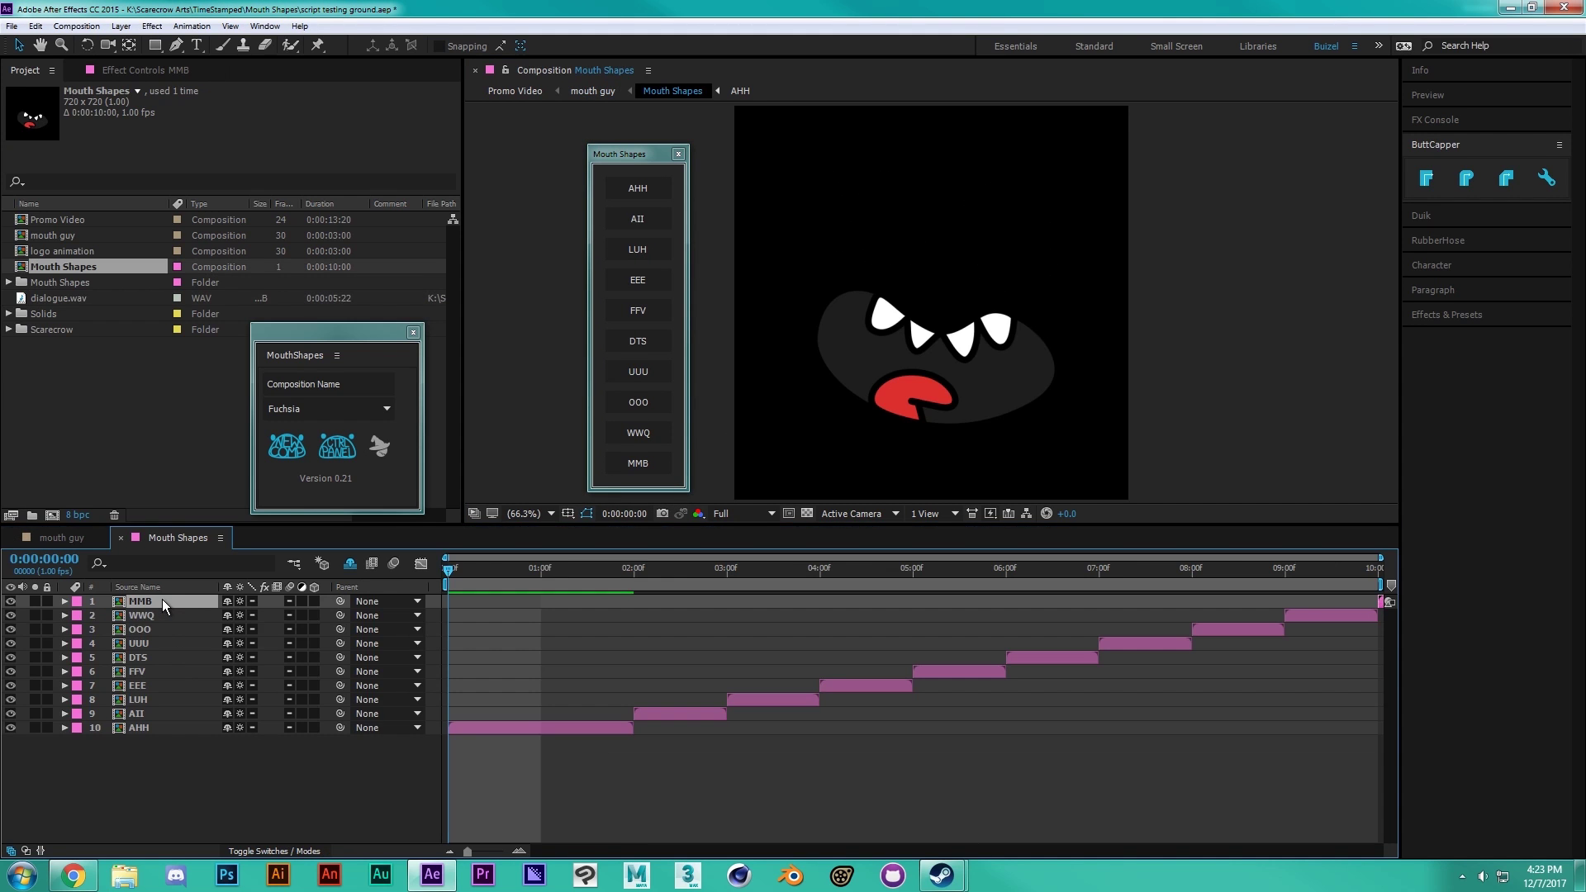
left_click(635, 572)
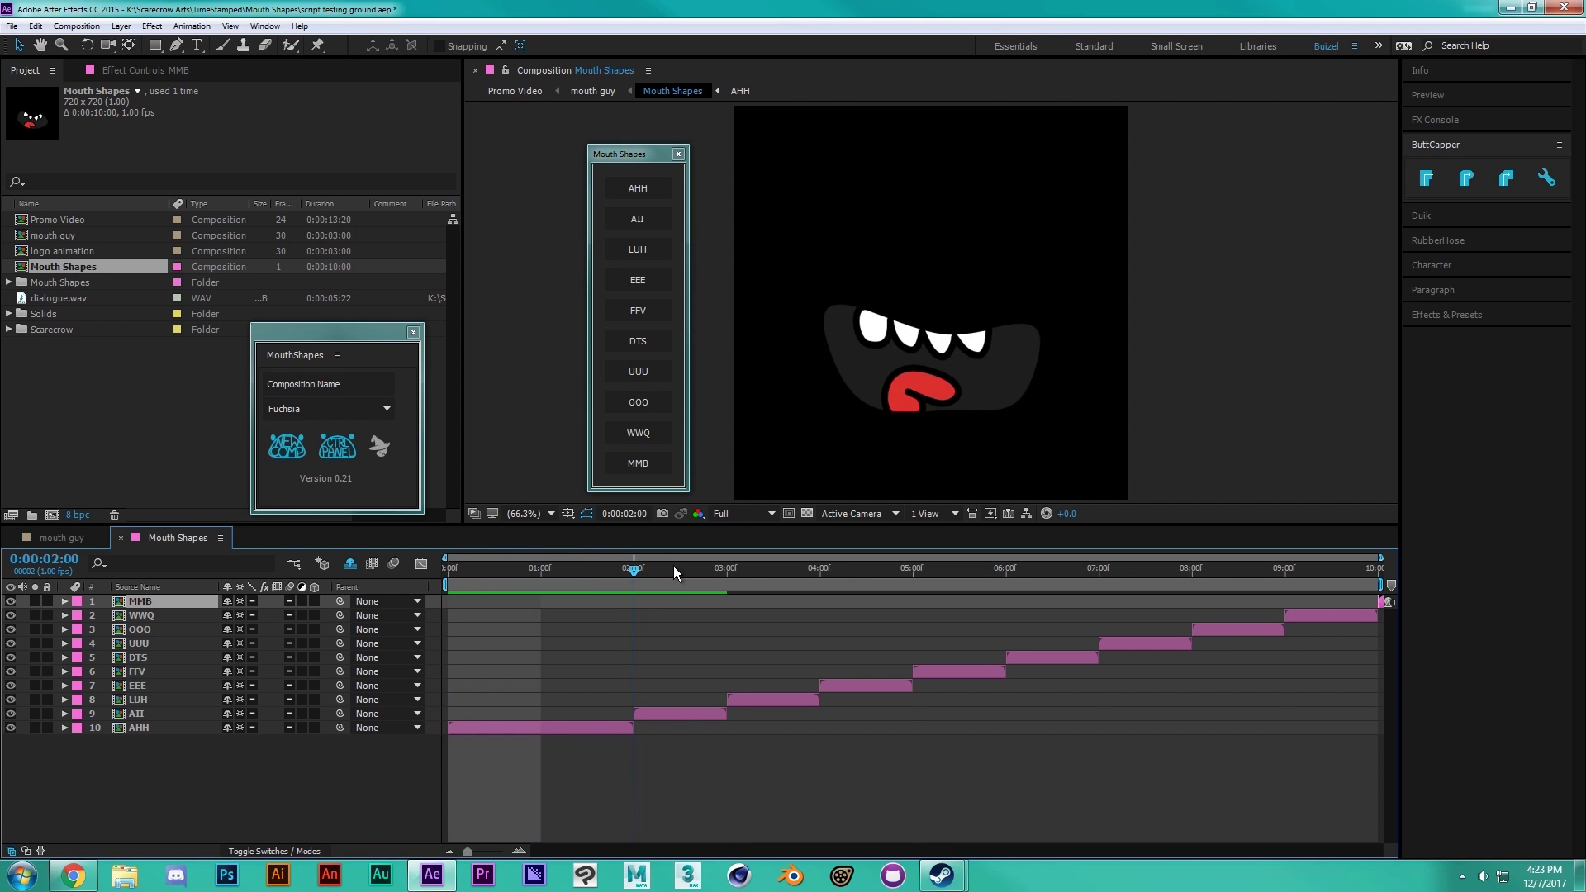
left_click_drag(705, 570, 919, 662)
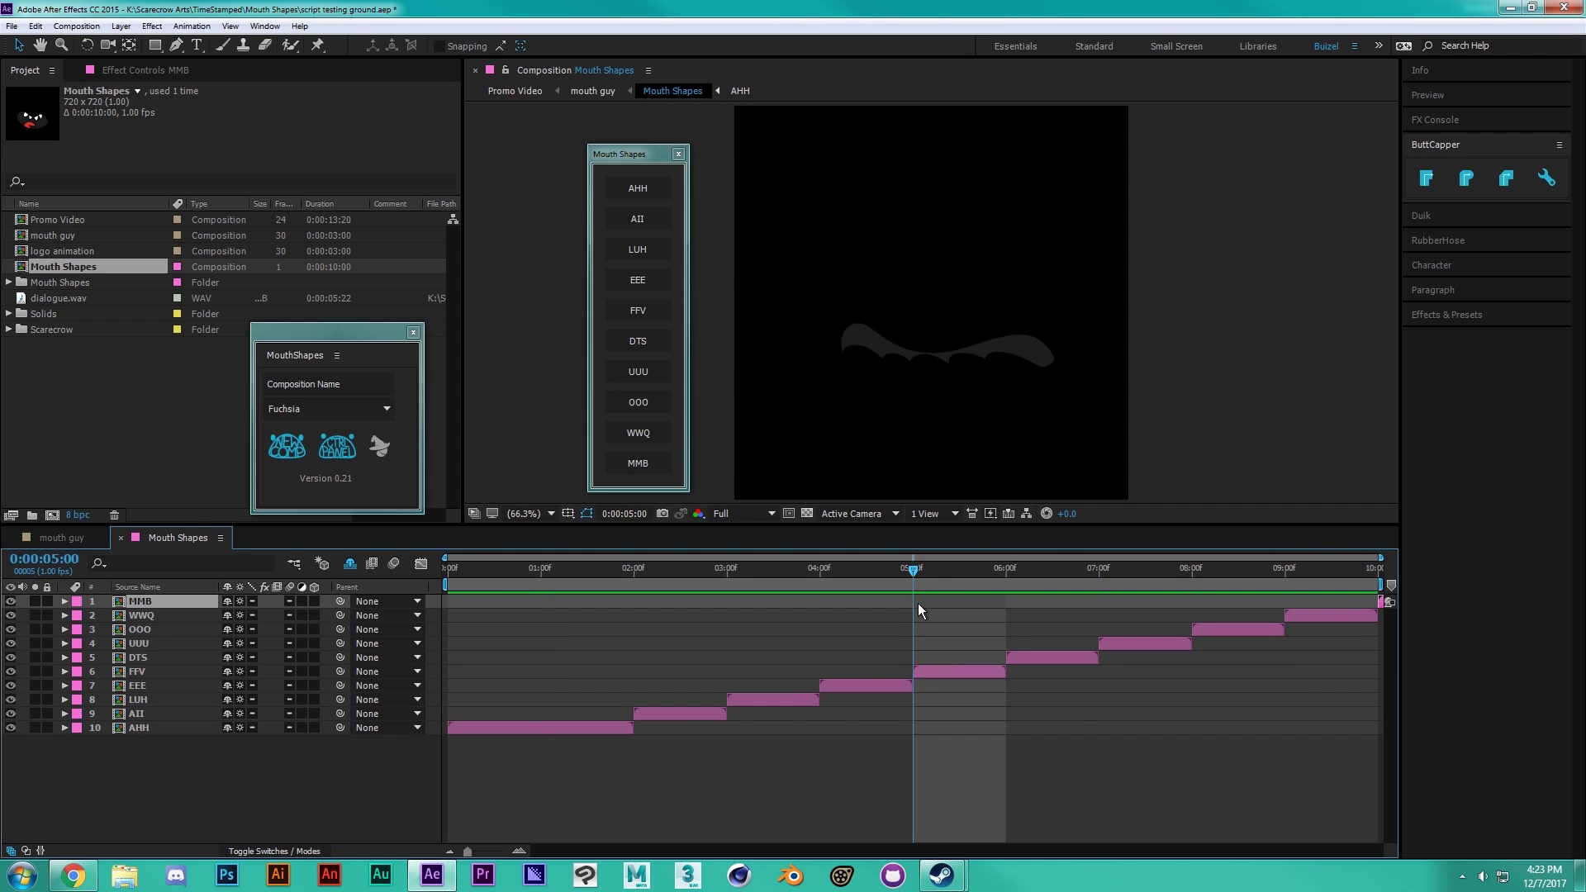
Undo an accidental FFV move, then compare the AHH mouth at 1 second with LUH at 3 seconds.
left_click_drag(955, 360, 783, 259)
key("ctrl+z")
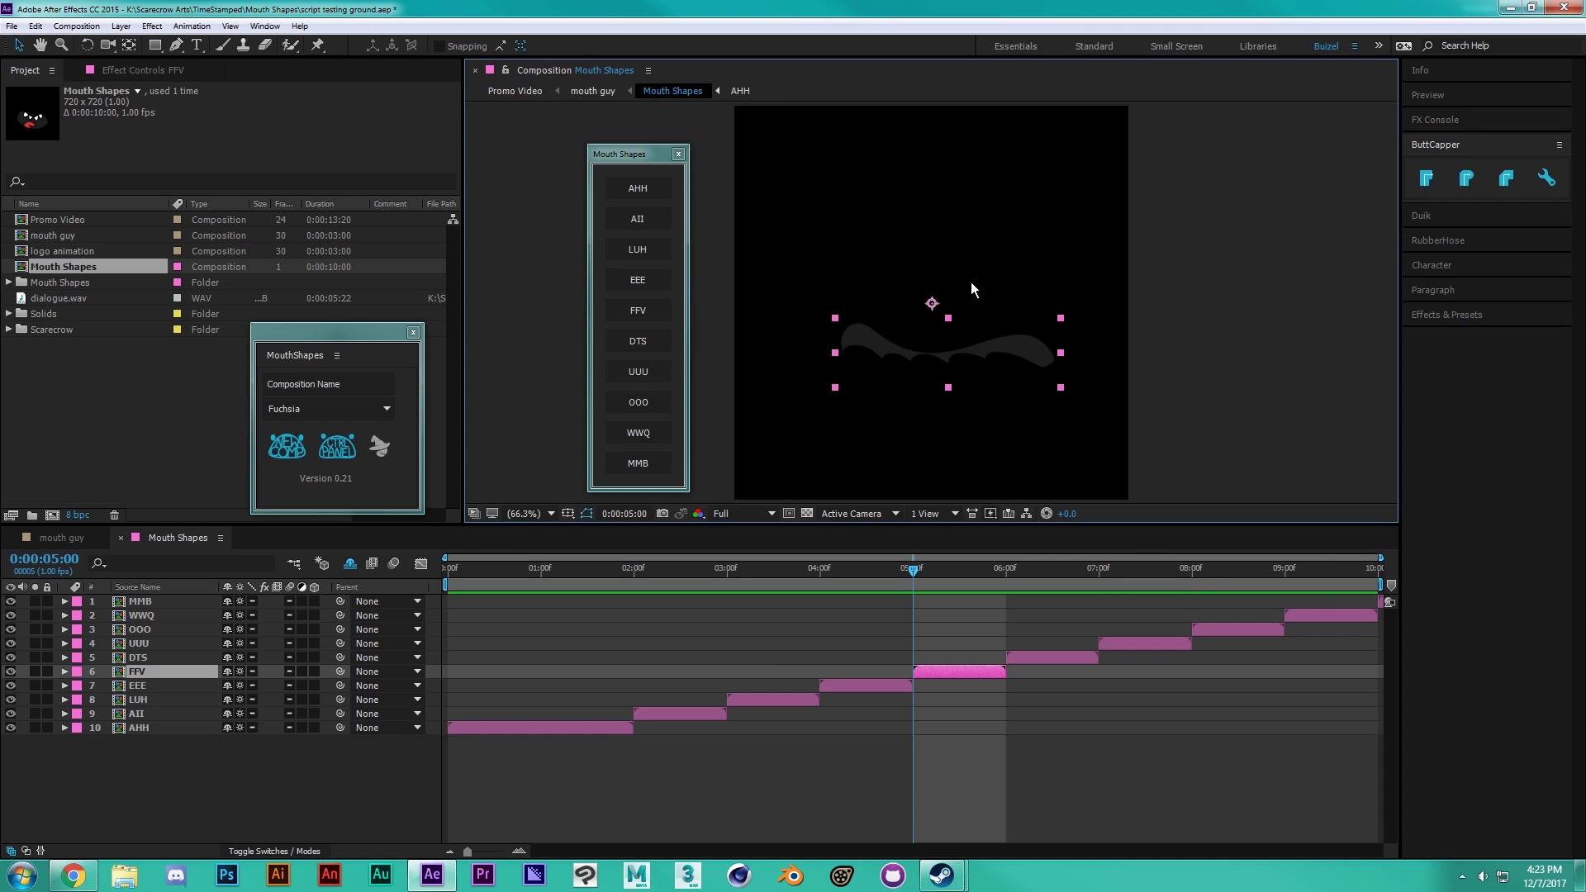
left_click(972, 747)
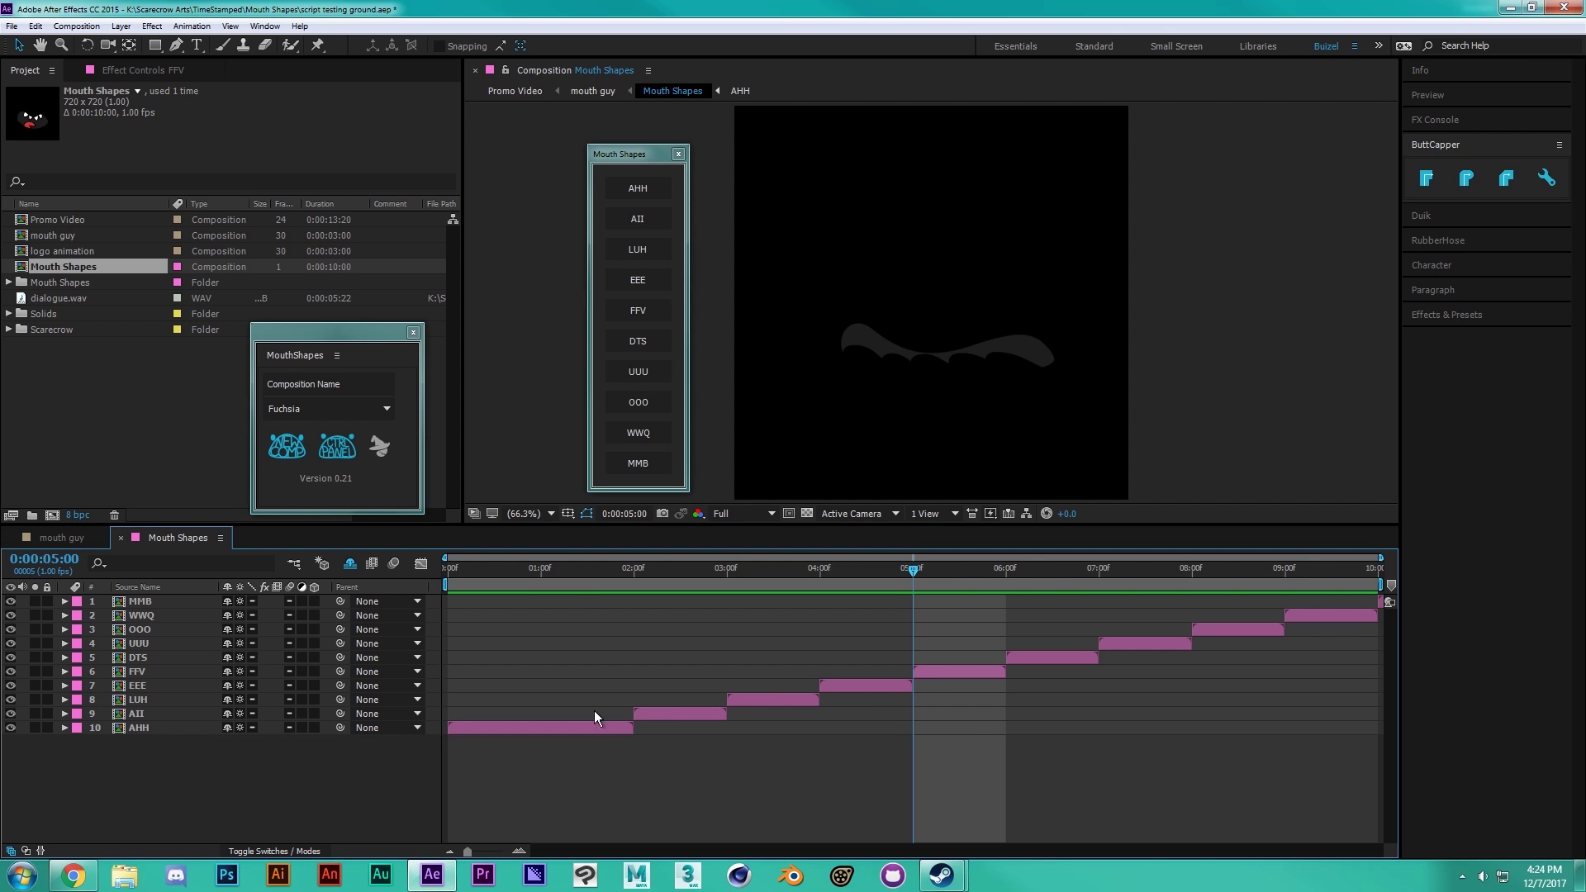
left_click(541, 569)
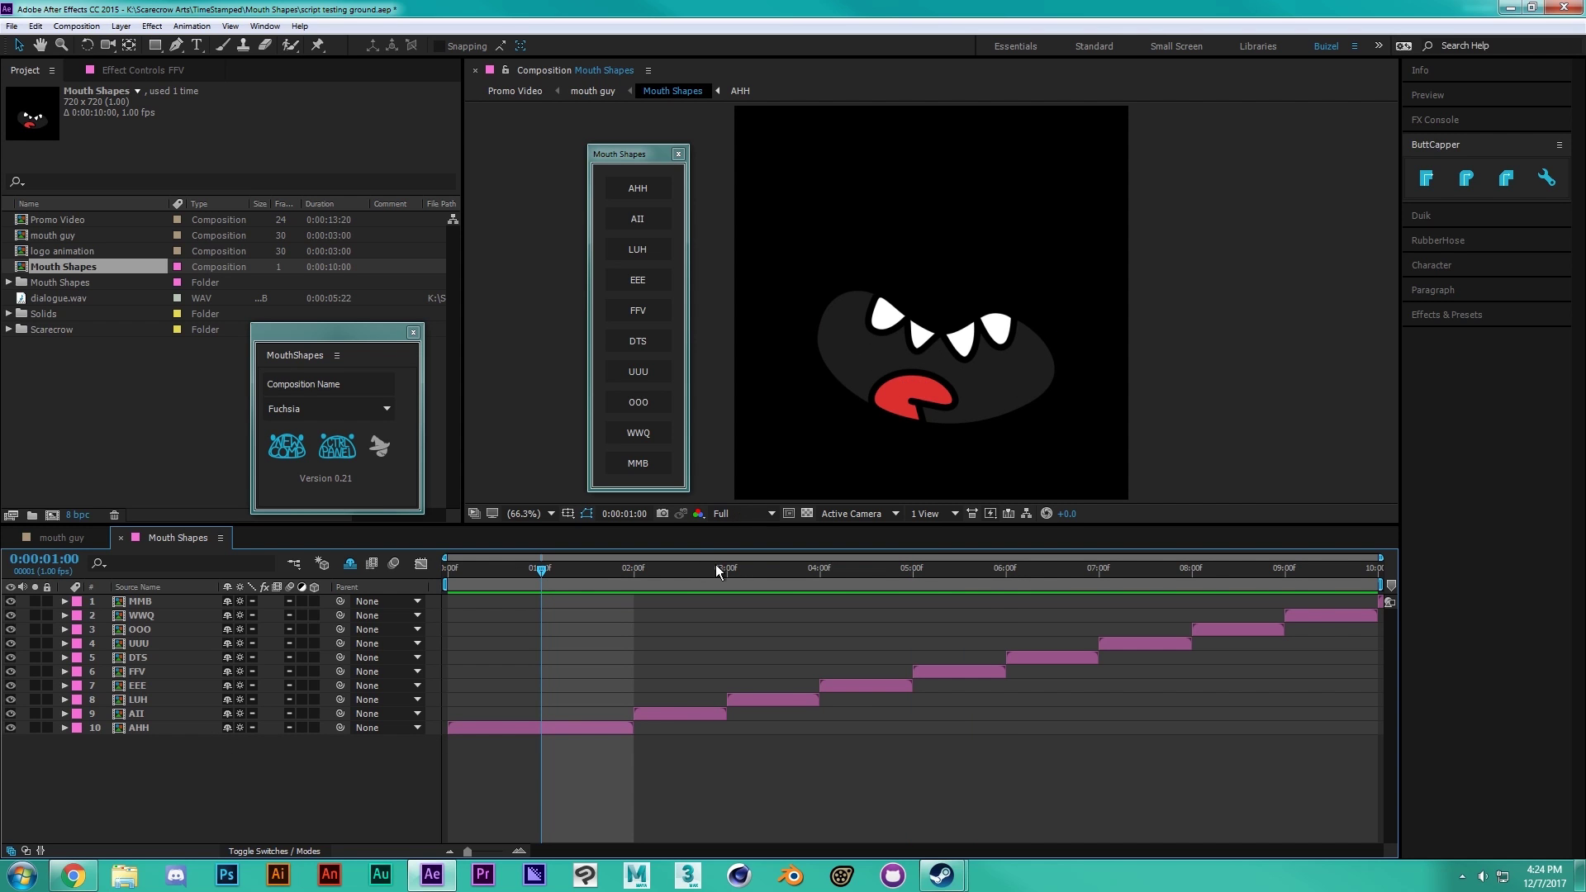
left_click(725, 568)
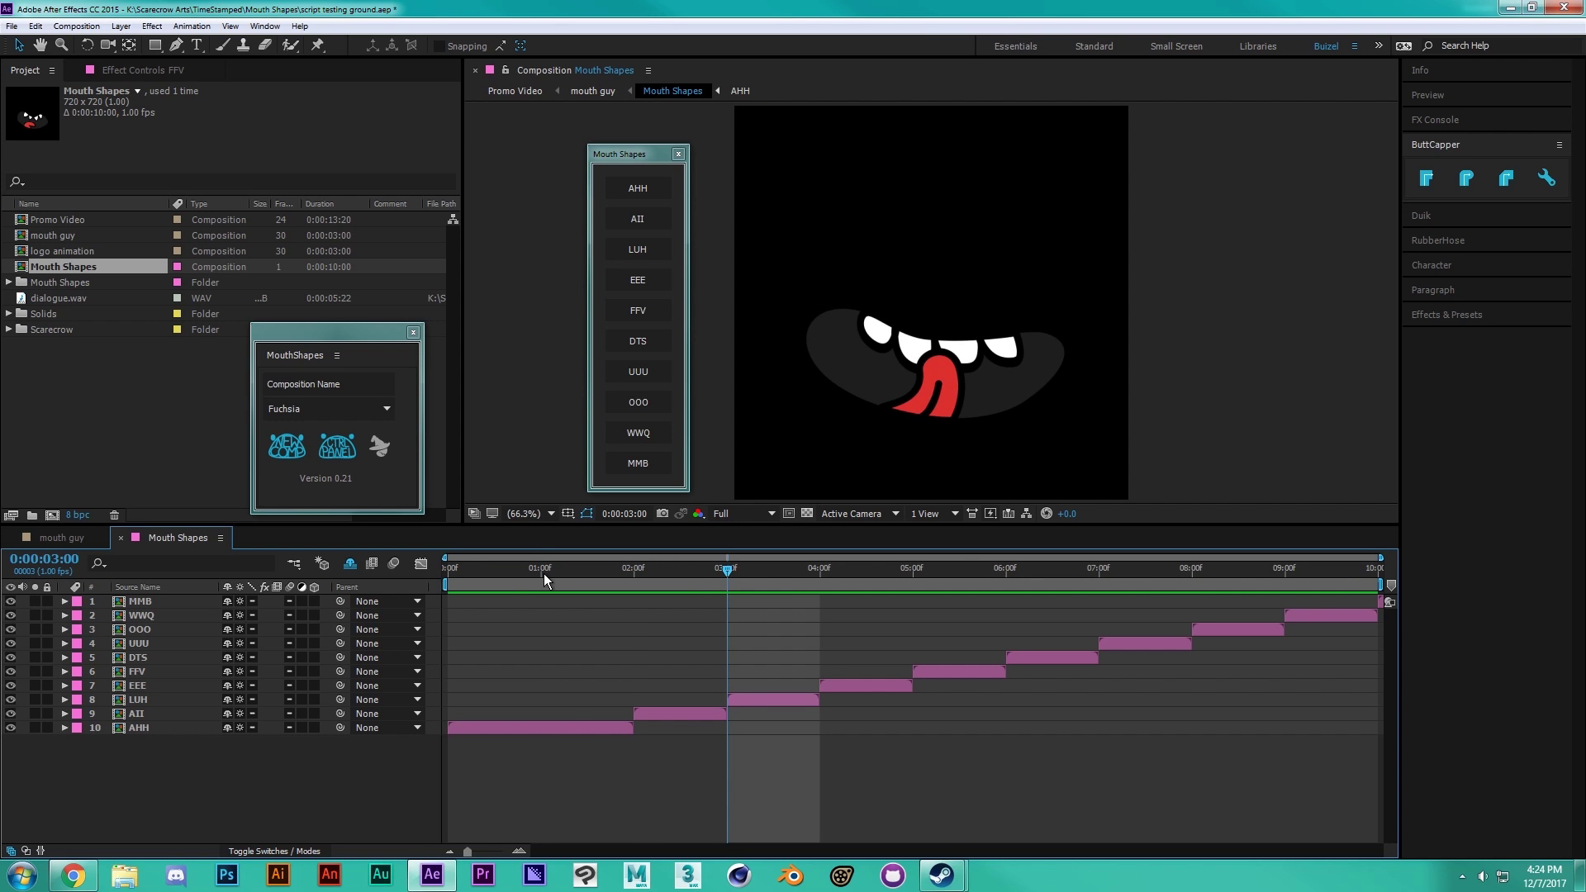
left_click(541, 568)
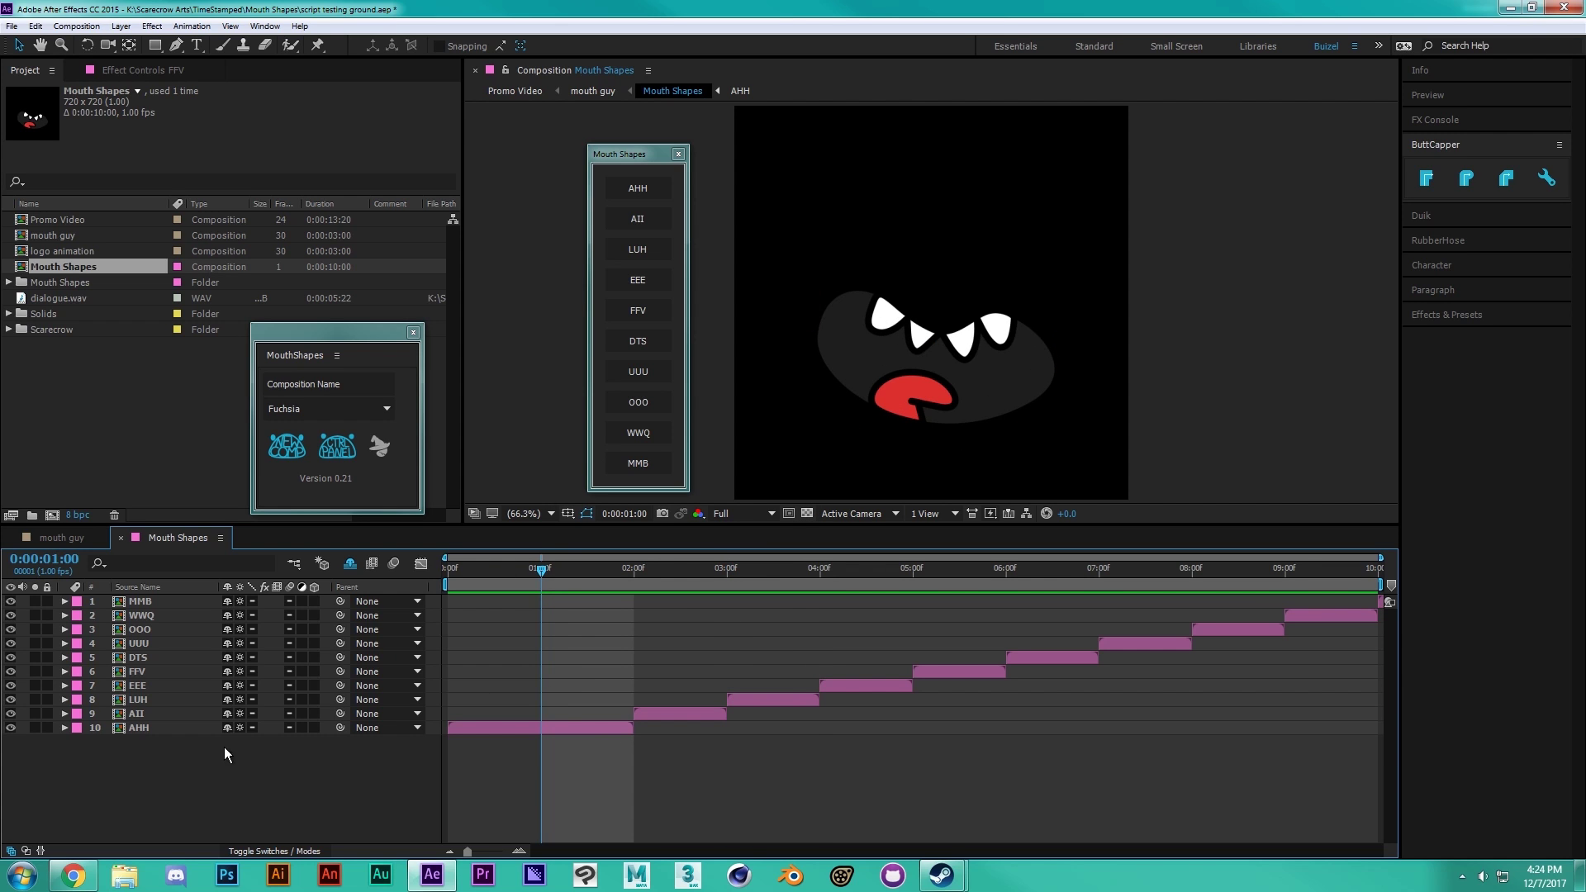
Open the AHH mouth comp and add a Pen-tool vertex on the tongue outline.
double_click(142, 731)
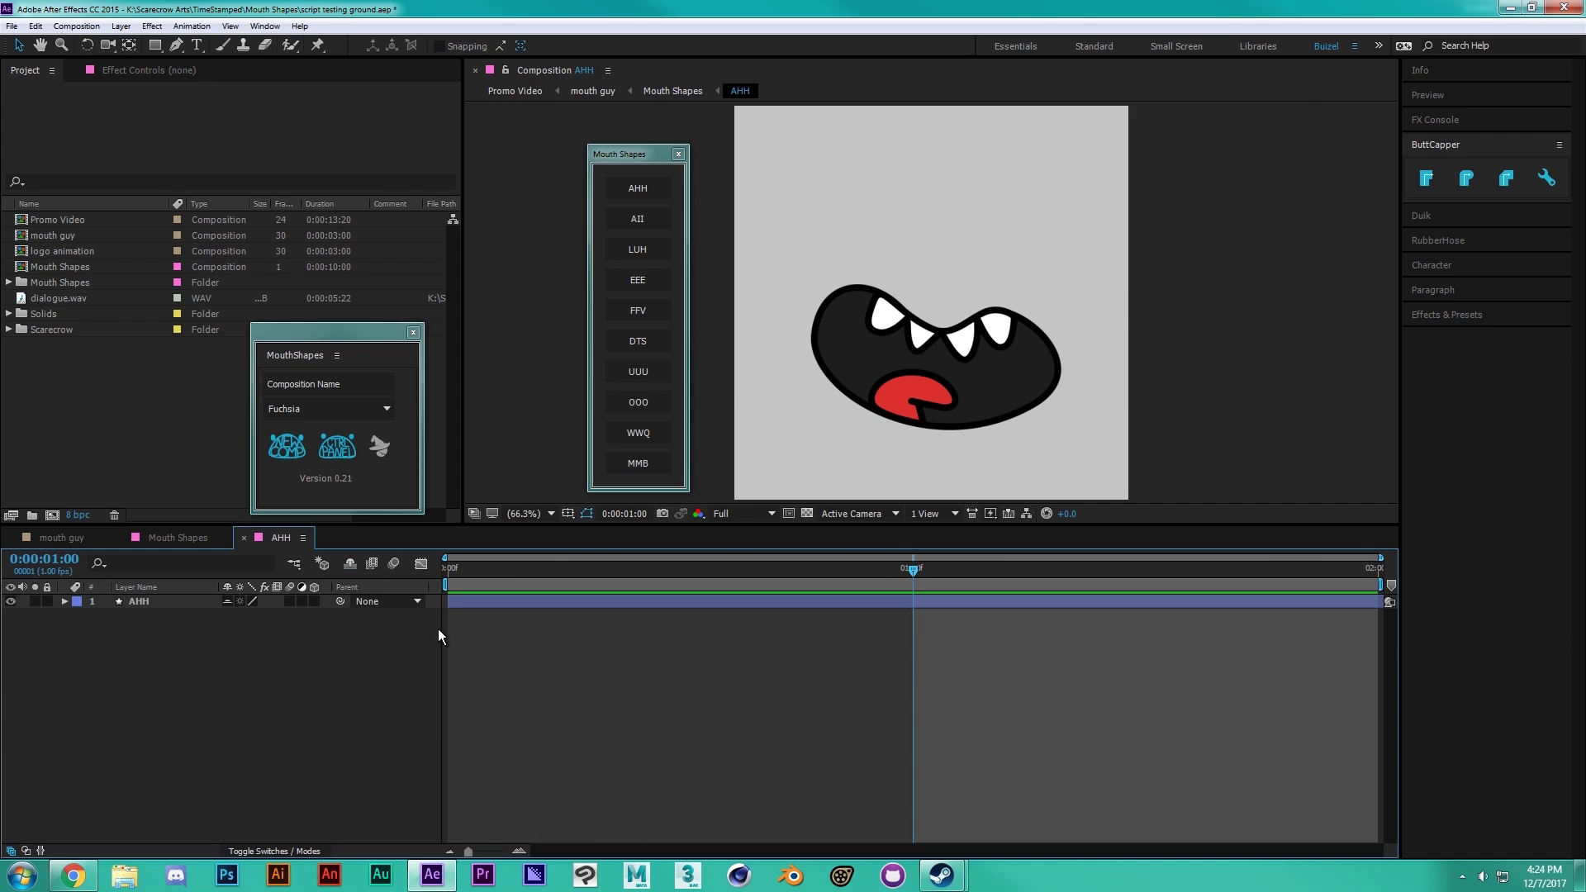
left_click(202, 603)
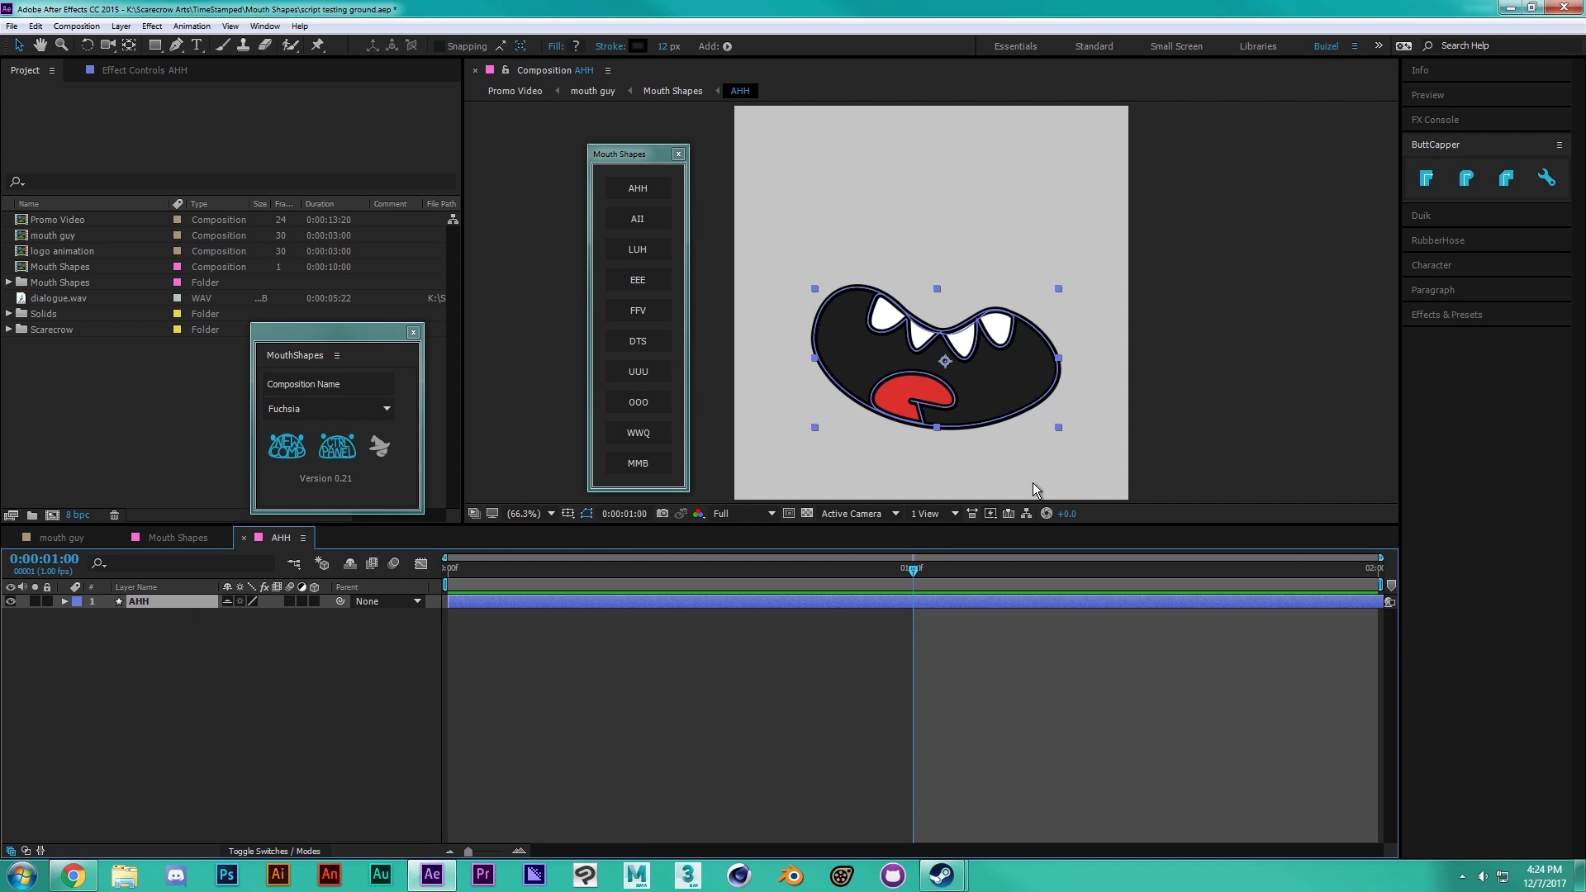
key("g")
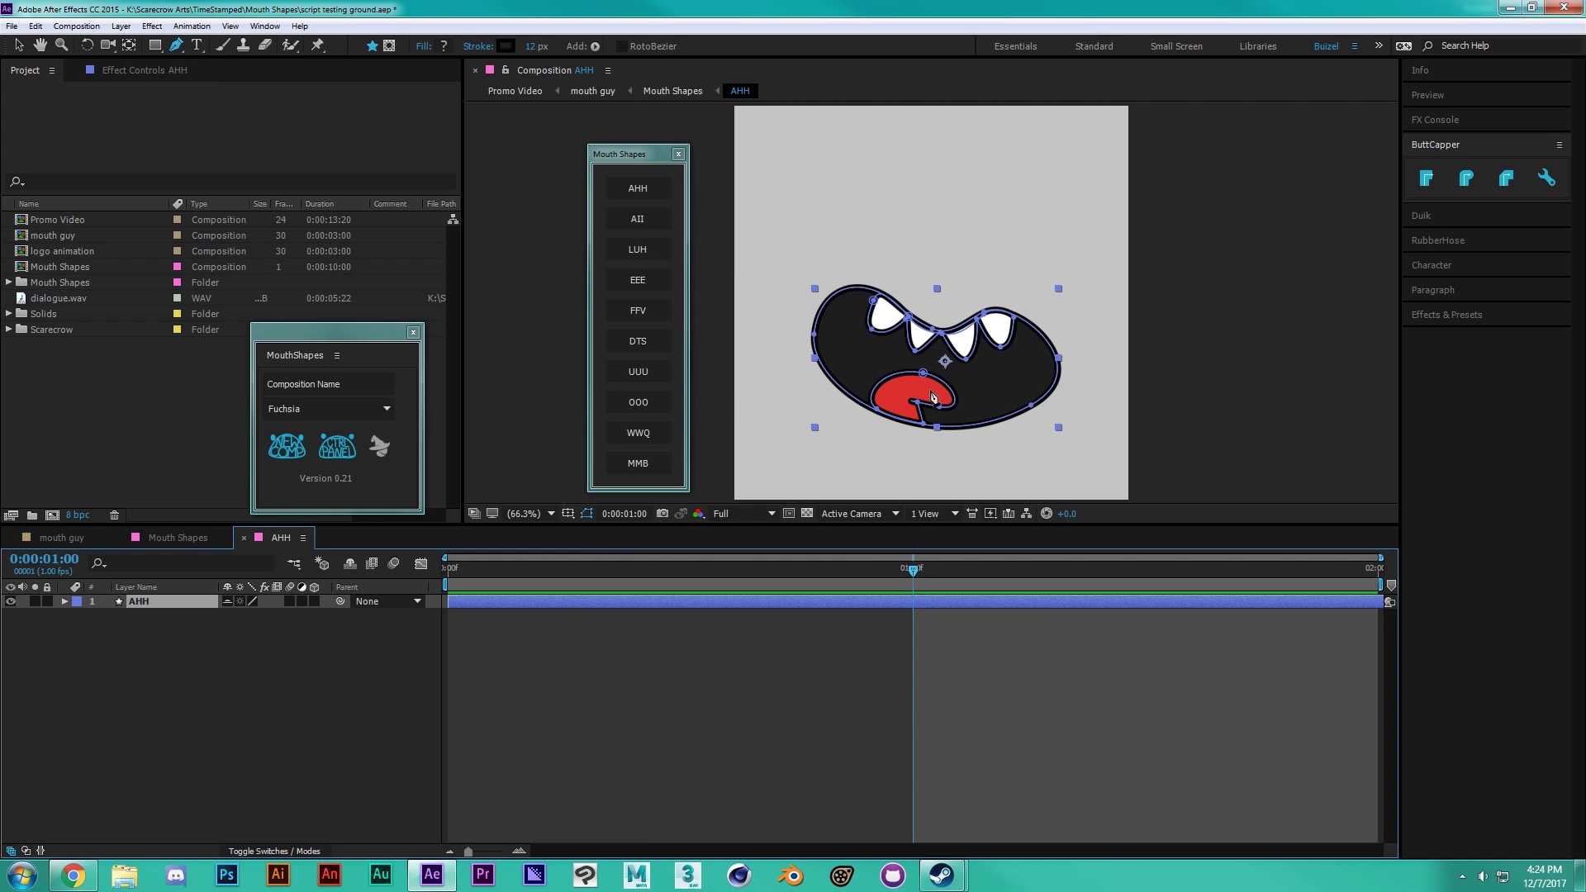
left_click(931, 390)
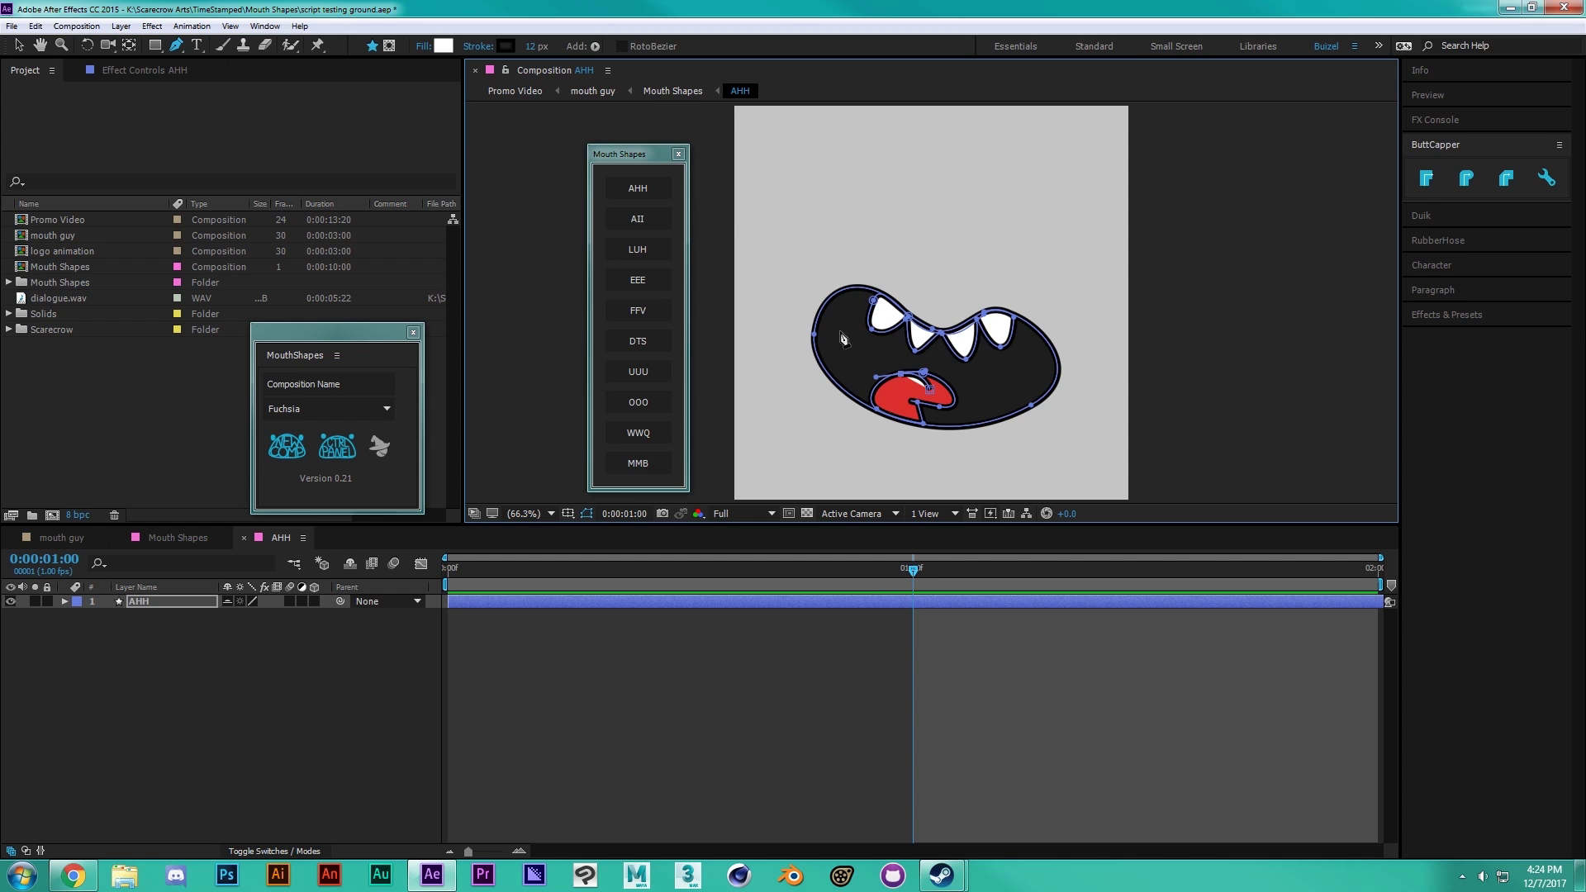
Set the shape fill to None and deselect the AHH mouth layer.
left_click(423, 47)
left_click(709, 390)
left_click(765, 486)
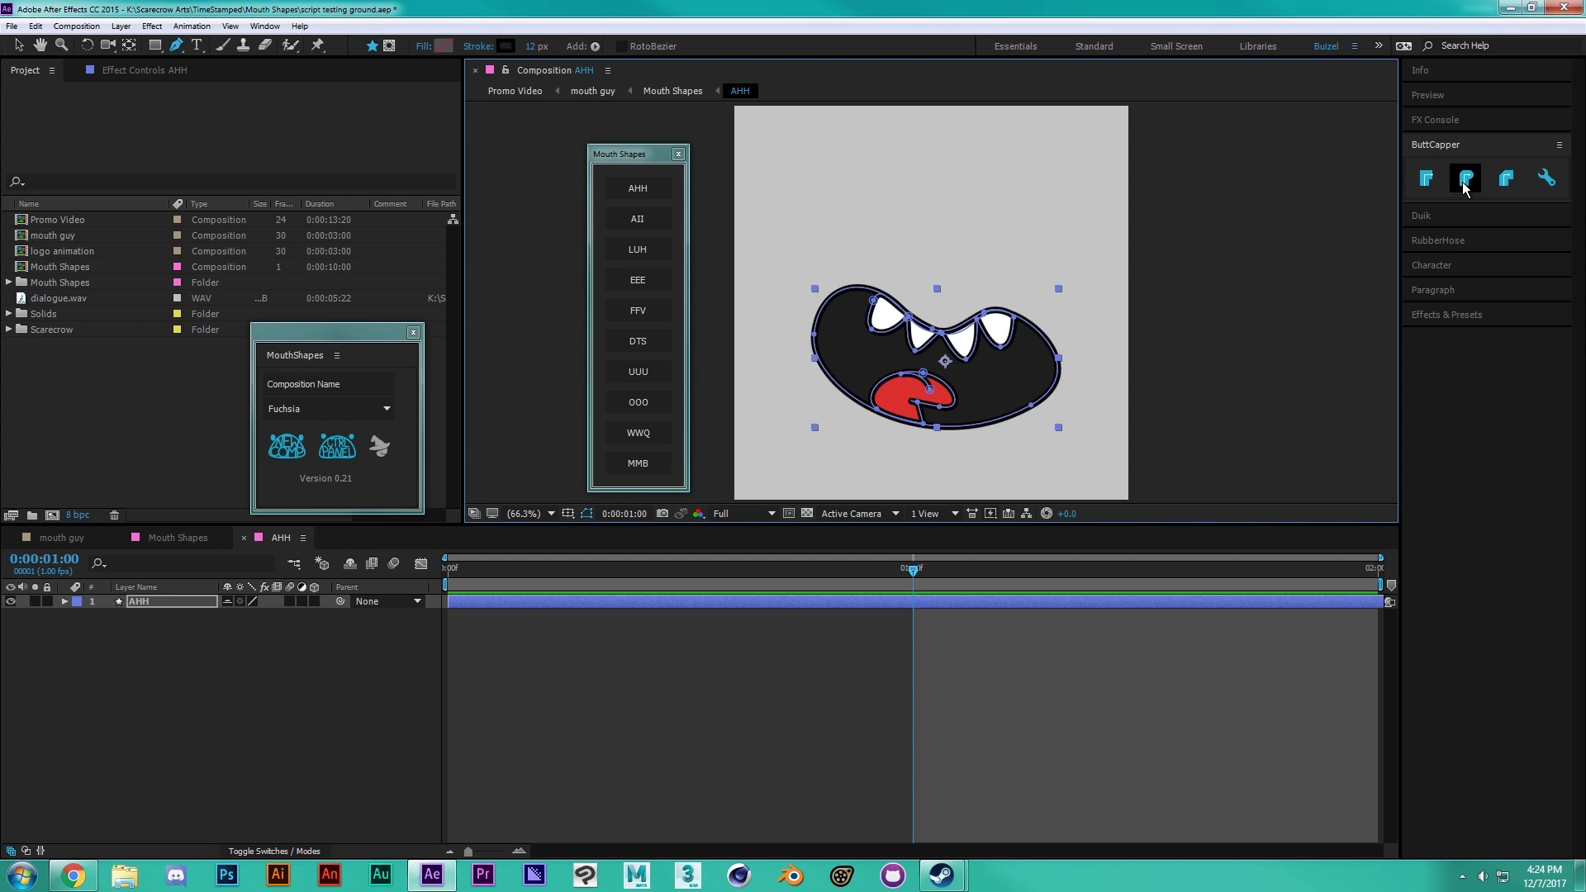
left_click(252, 661)
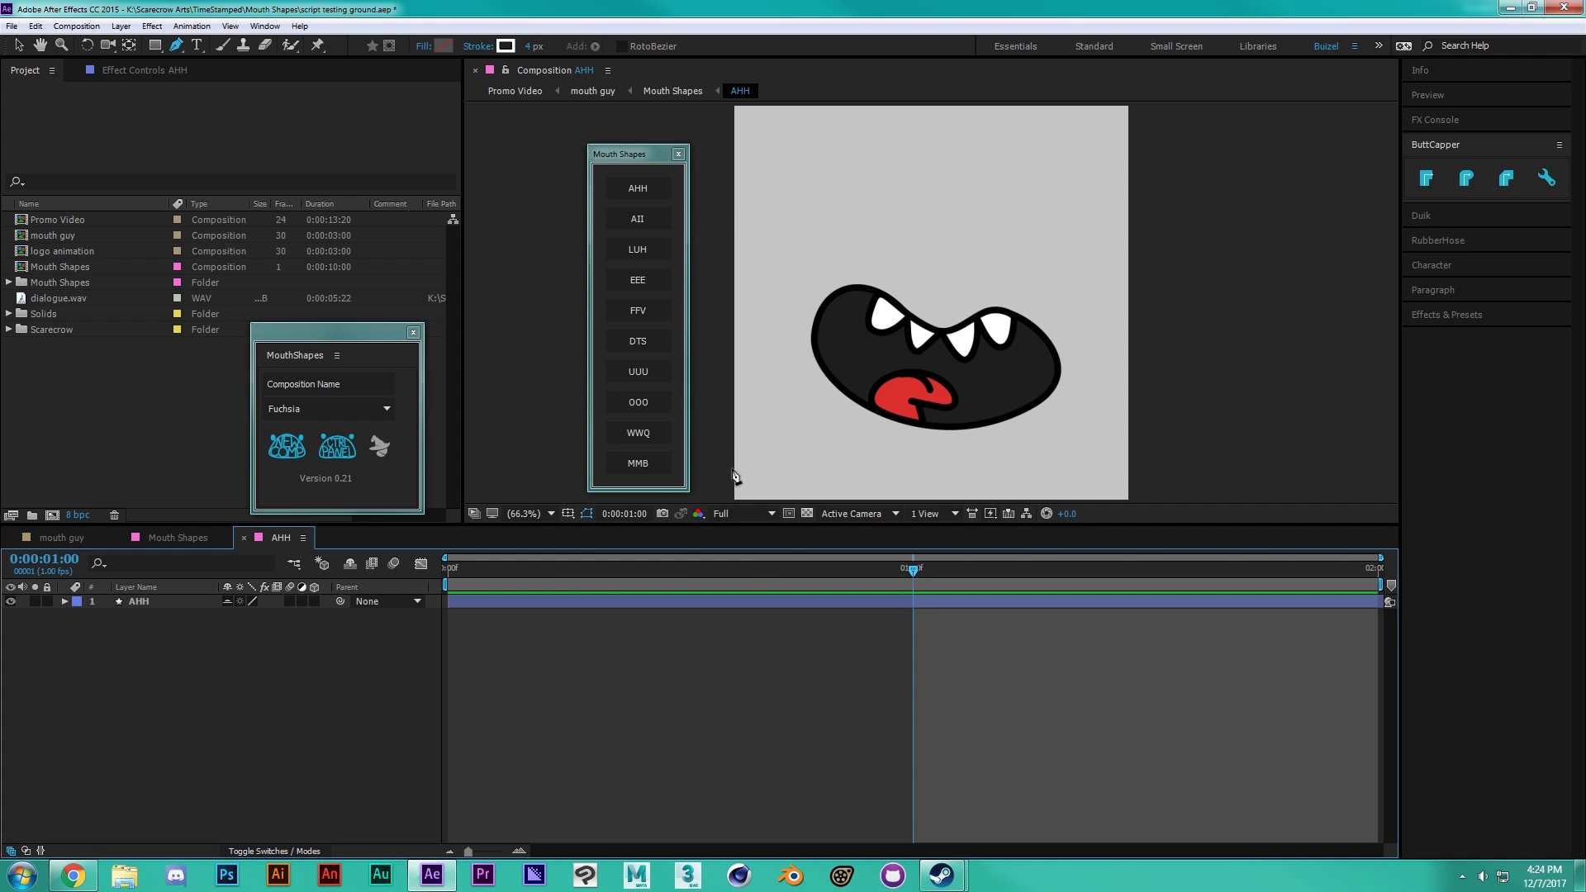
Return to the mouth guy comp, select the frame-9 Time Remap keyframe, and go to the start.
left_click(100, 537)
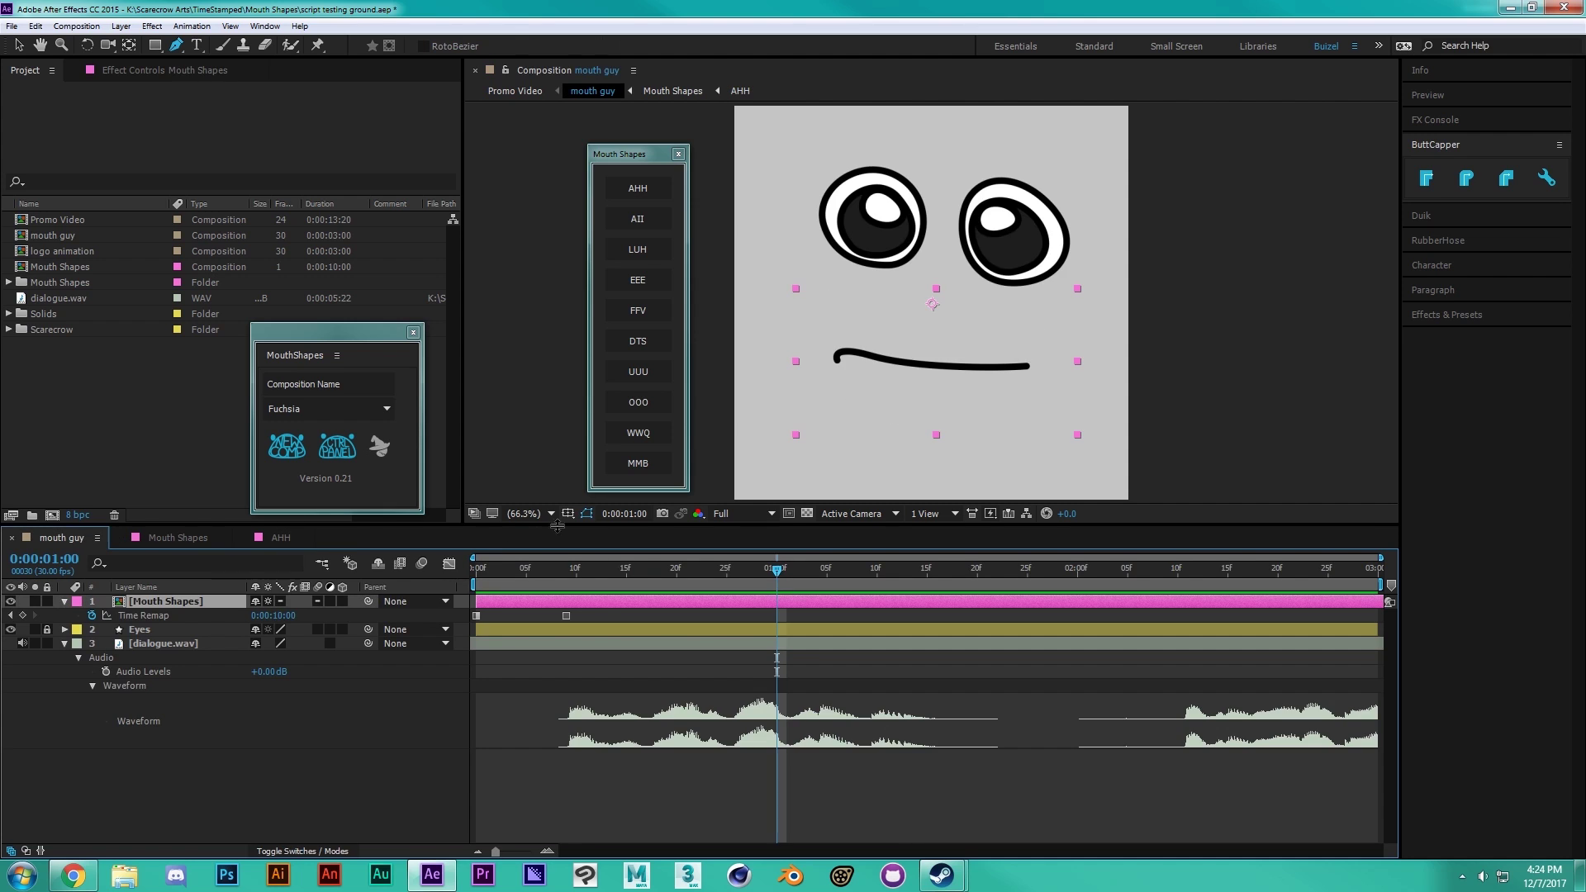
left_click_drag(613, 583, 404, 568)
left_click(566, 615)
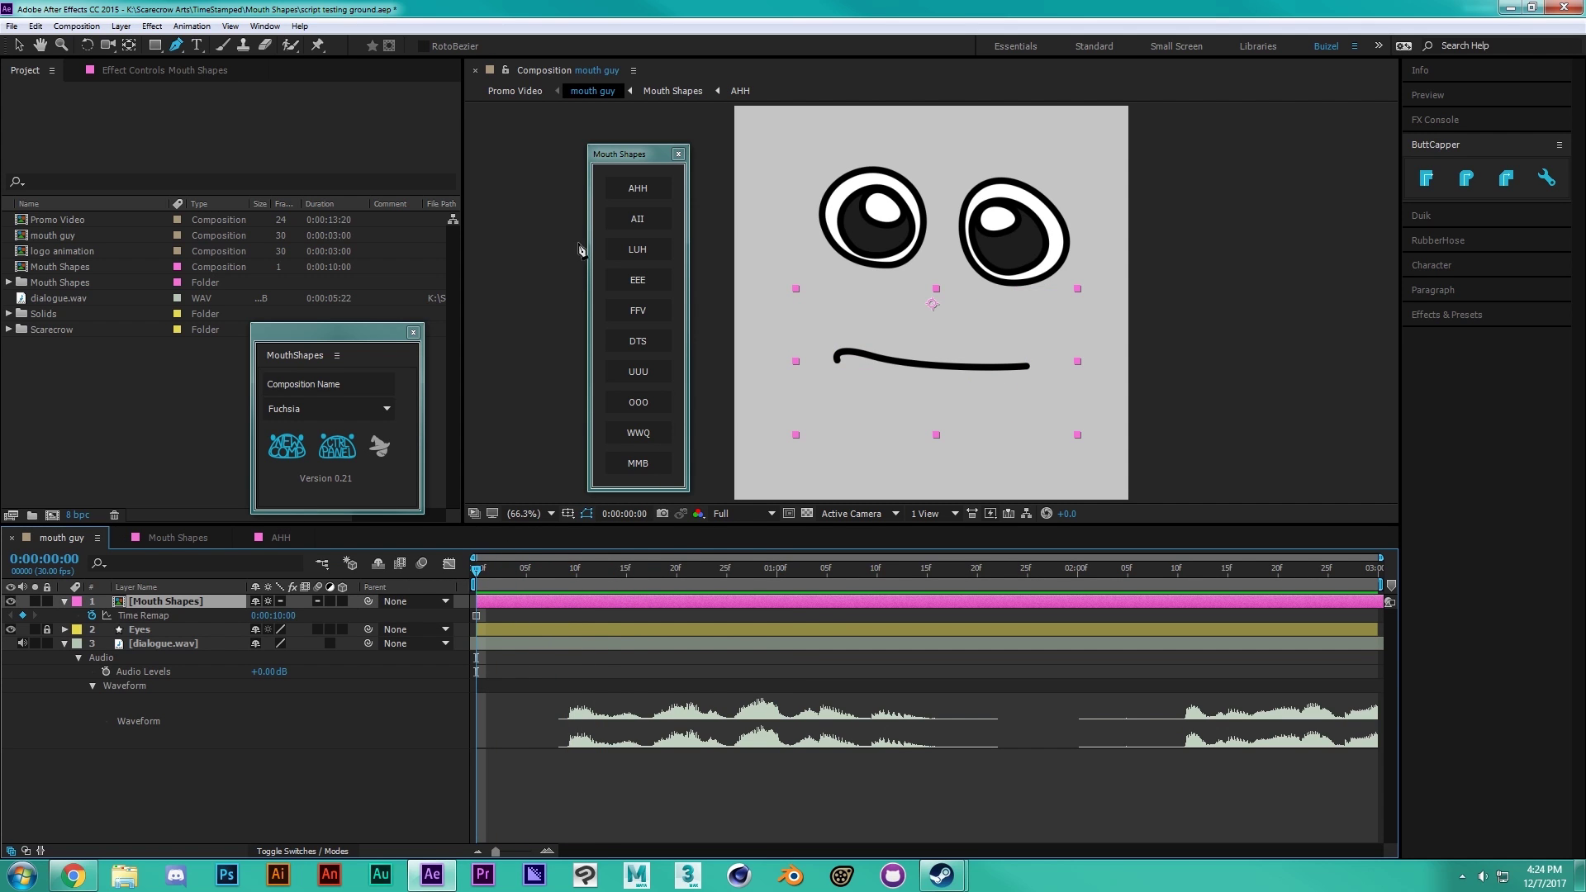
left_click(631, 189)
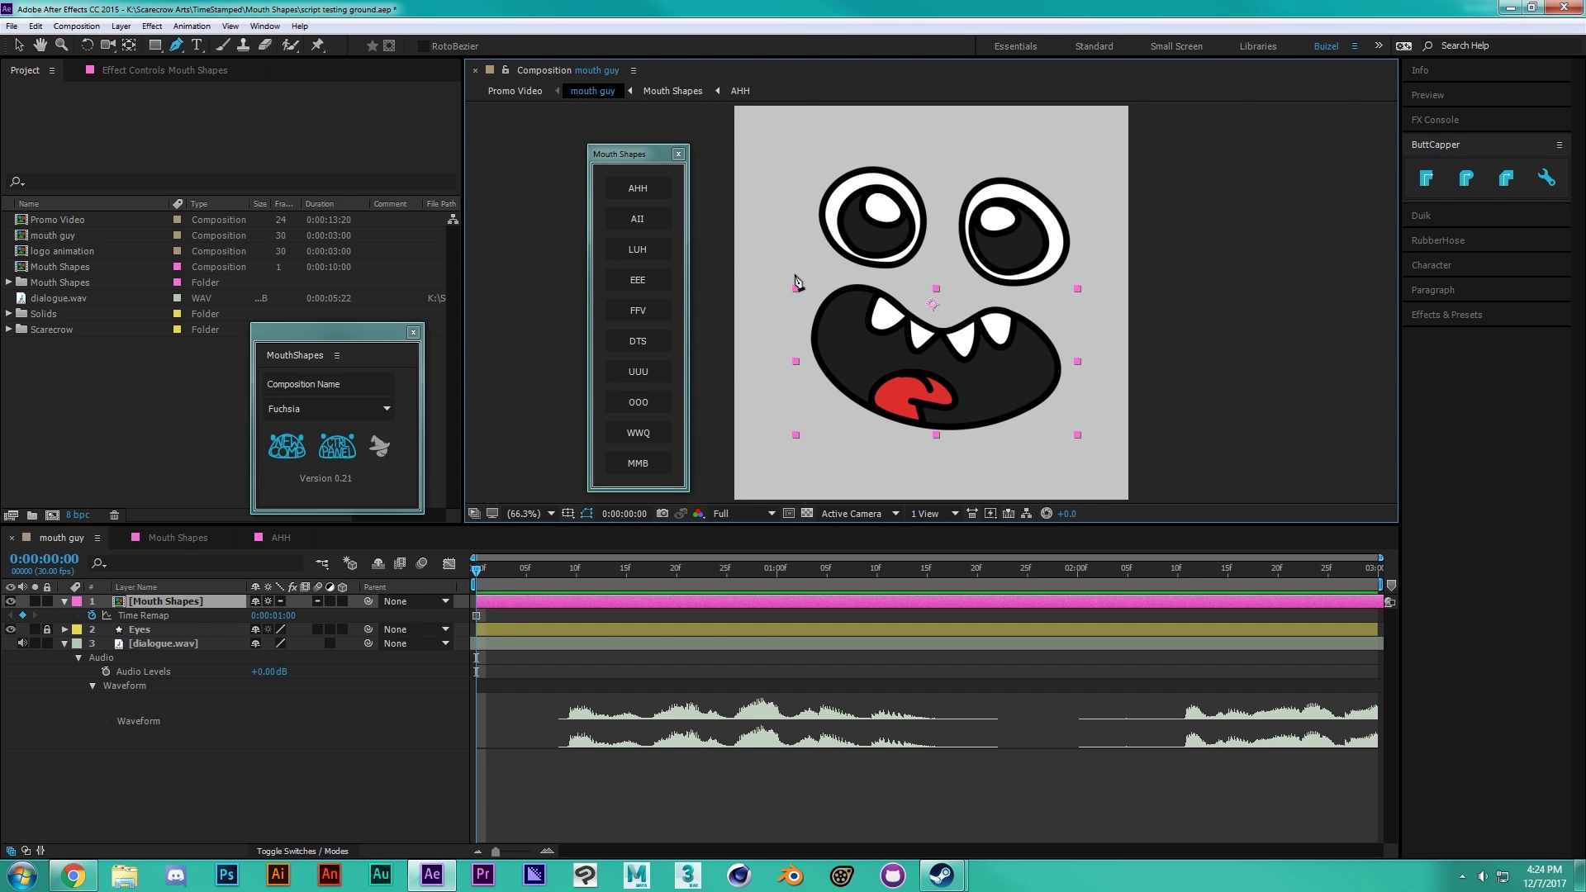
With the Selection tool, switch the mouth to FFV and then the DTS grin.
key("v")
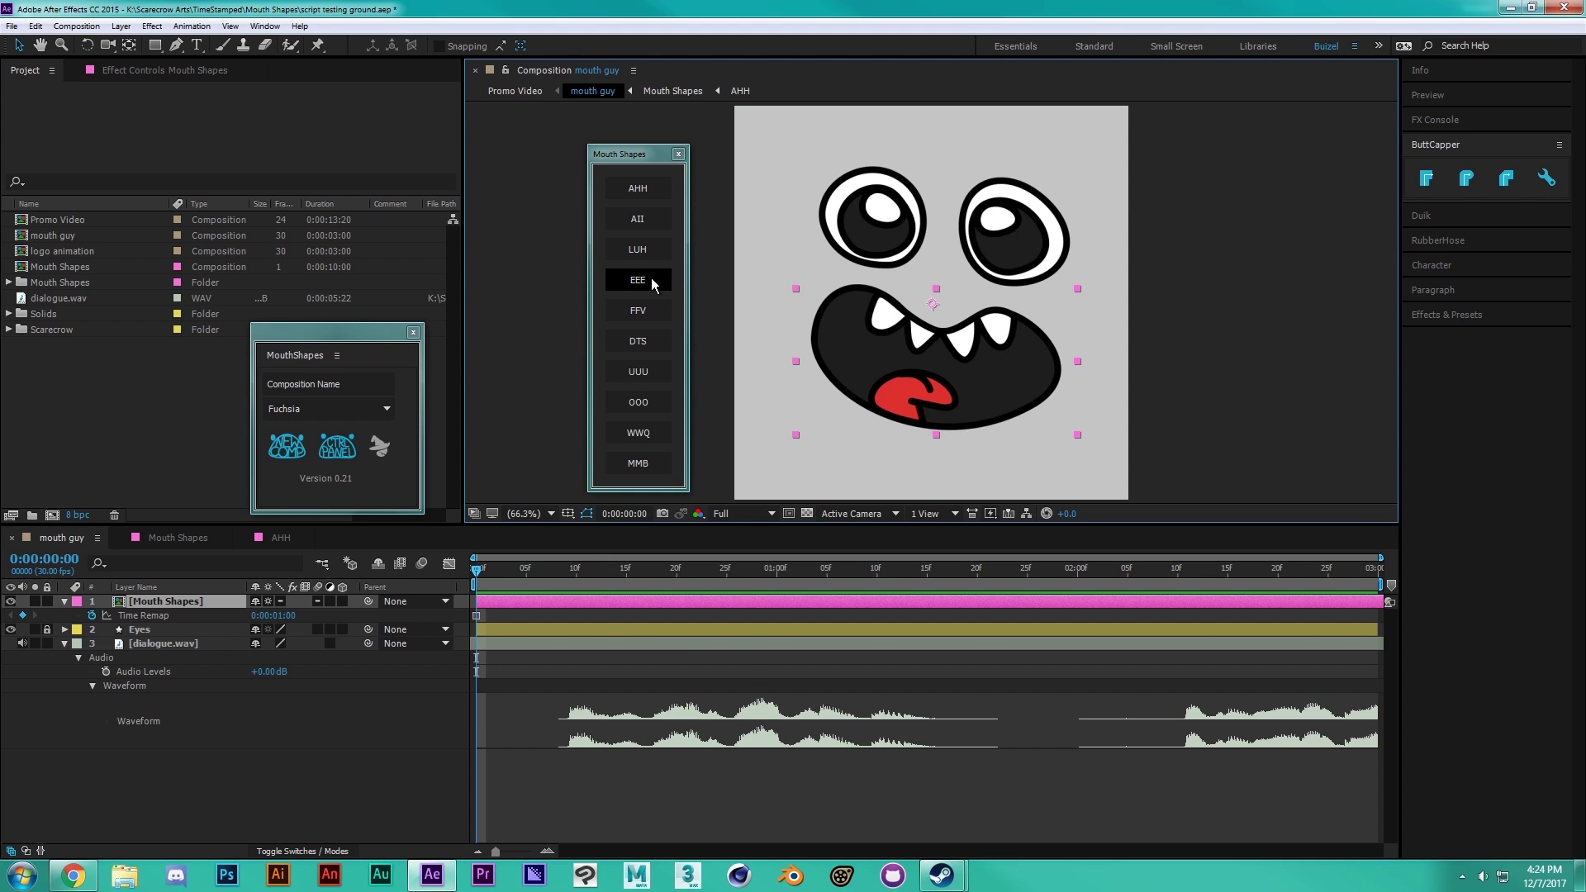
left_click(650, 309)
left_click(652, 342)
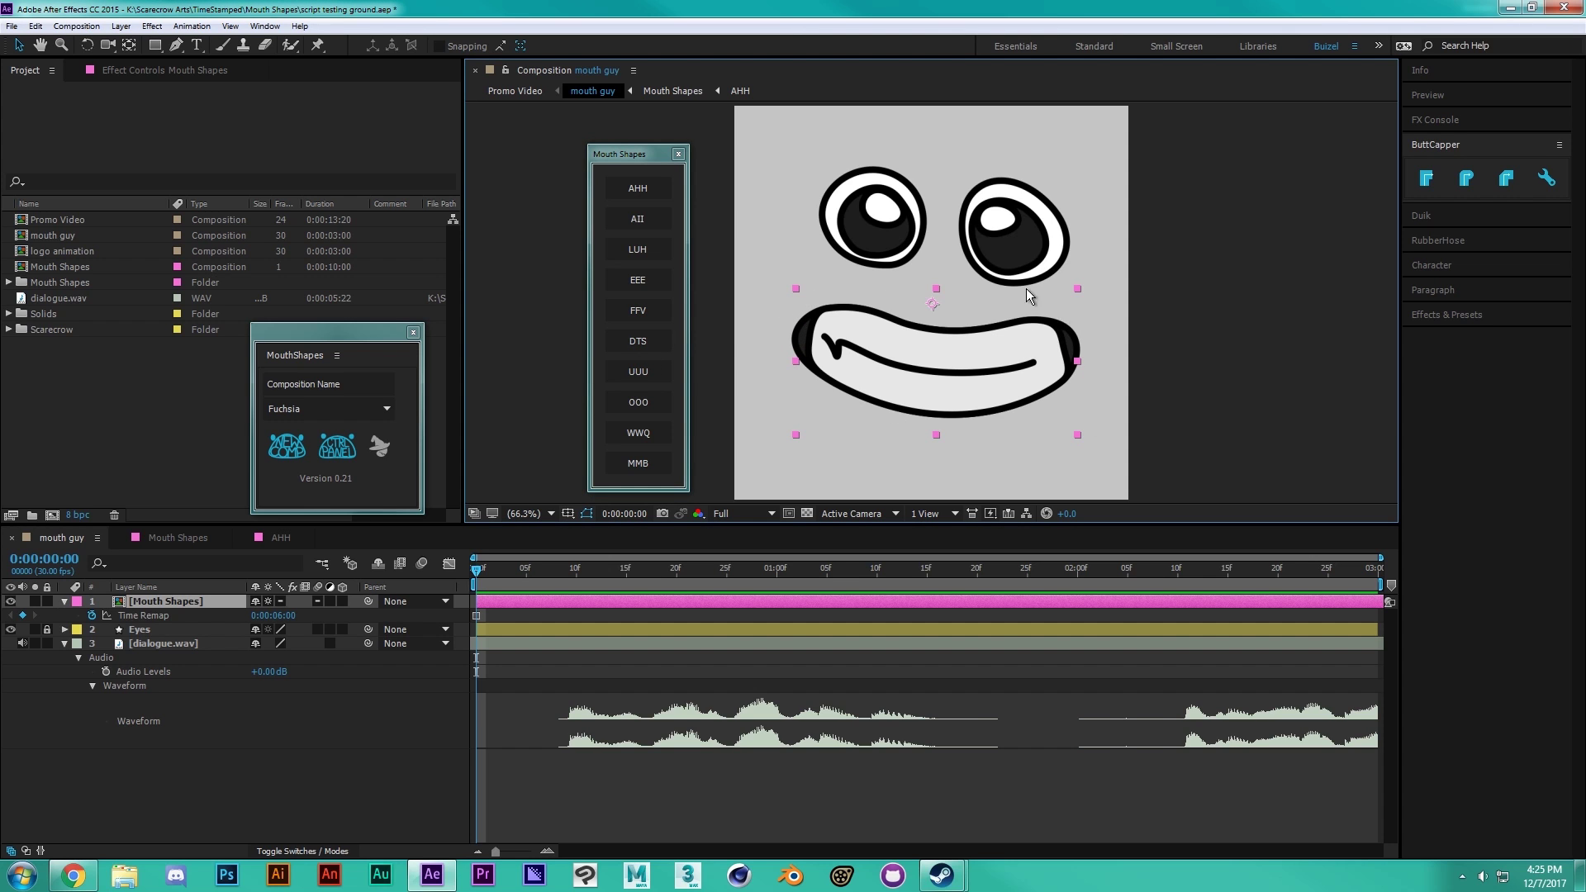
Move the mouth's anchor point onto the mouth, key EEE and LUH, and rotate it level.
key("y")
mouse_move(937, 307)
left_mouse_down()
mouse_move(945, 374)
mouse_move(1057, 347)
mouse_move(1072, 373)
mouse_move(1065, 345)
mouse_move(977, 381)
mouse_move(970, 304)
mouse_move(917, 293)
left_mouse_up()
key("w")
left_click(637, 280)
left_click(638, 249)
left_click_drag(1044, 344, 1243, 510)
key("v")
Key the OOO, WWQ and UUU mouth shapes.
left_click(637, 421)
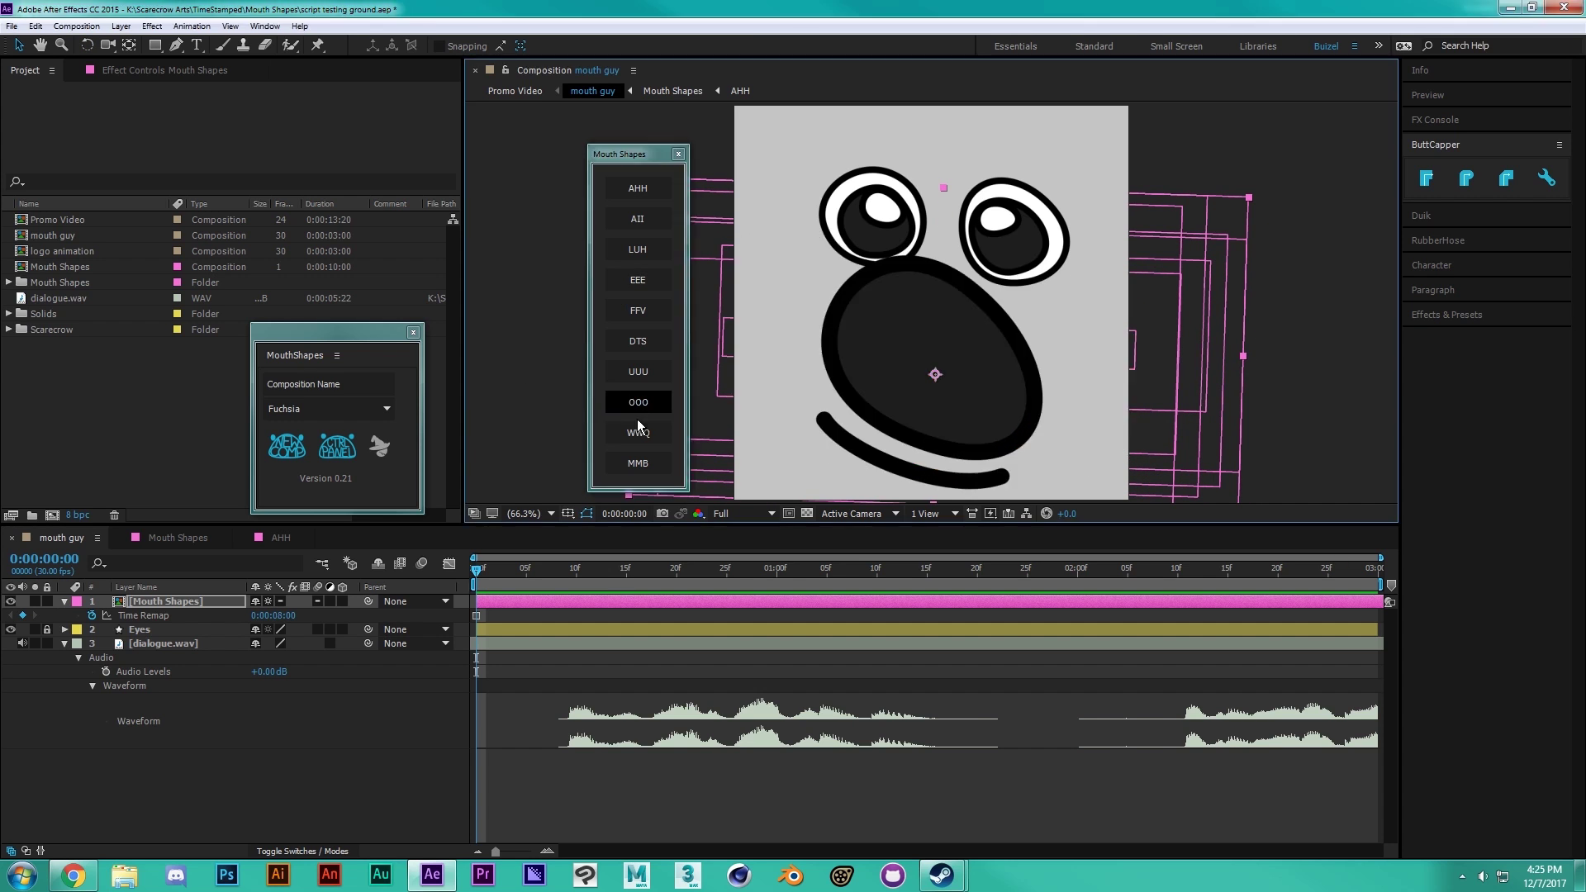
left_click(643, 434)
left_click(647, 369)
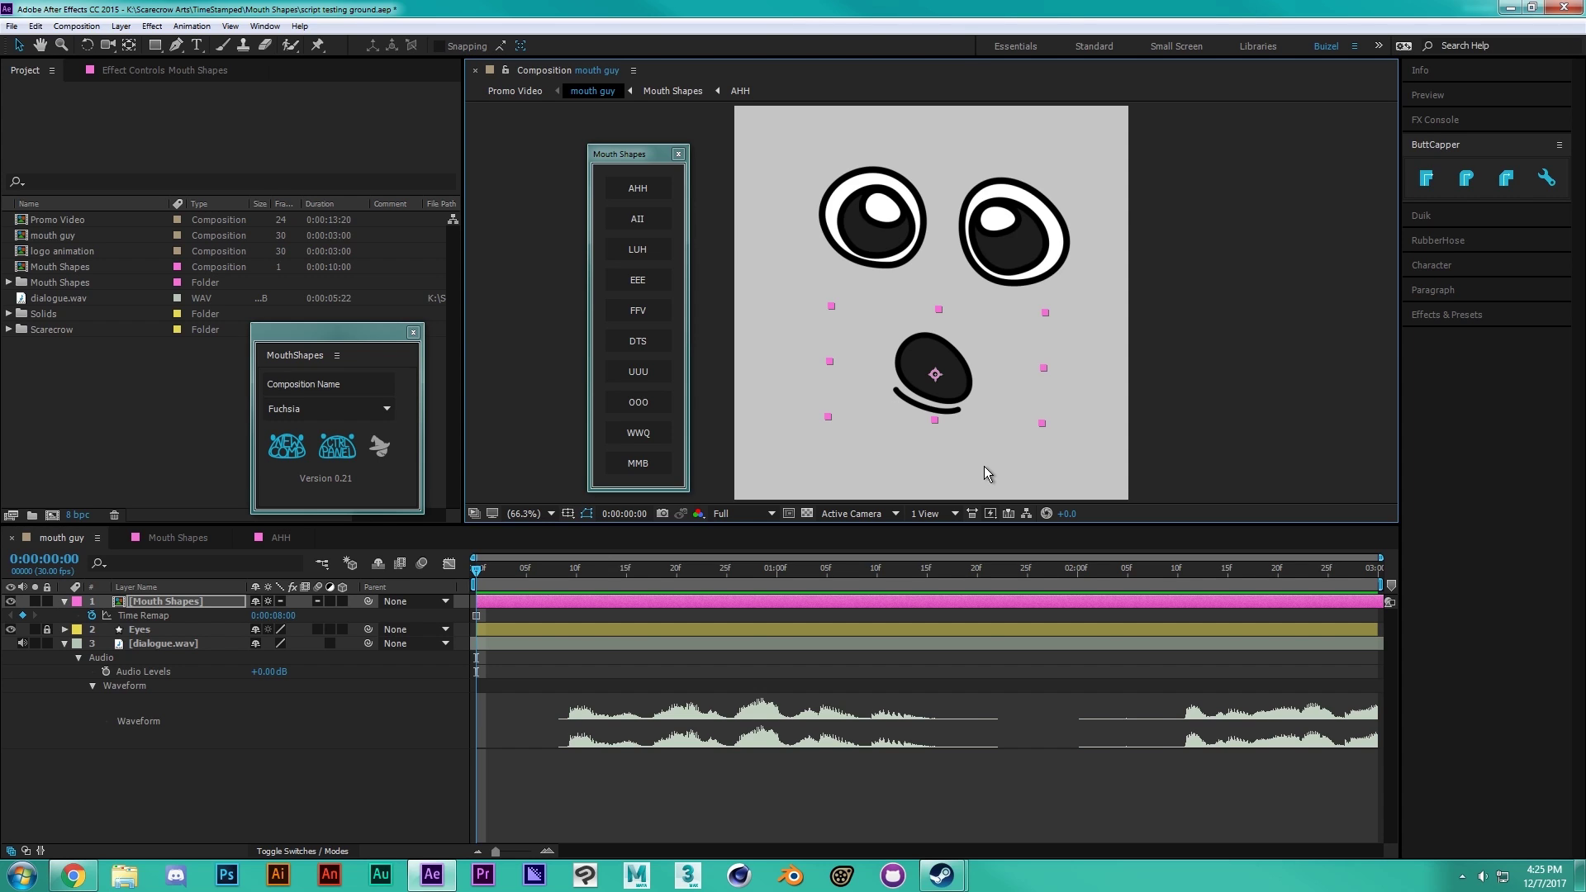
Enable Collapse Transformations on the nested mouth layer, then key UUU and DTS shapes.
left_click(271, 602)
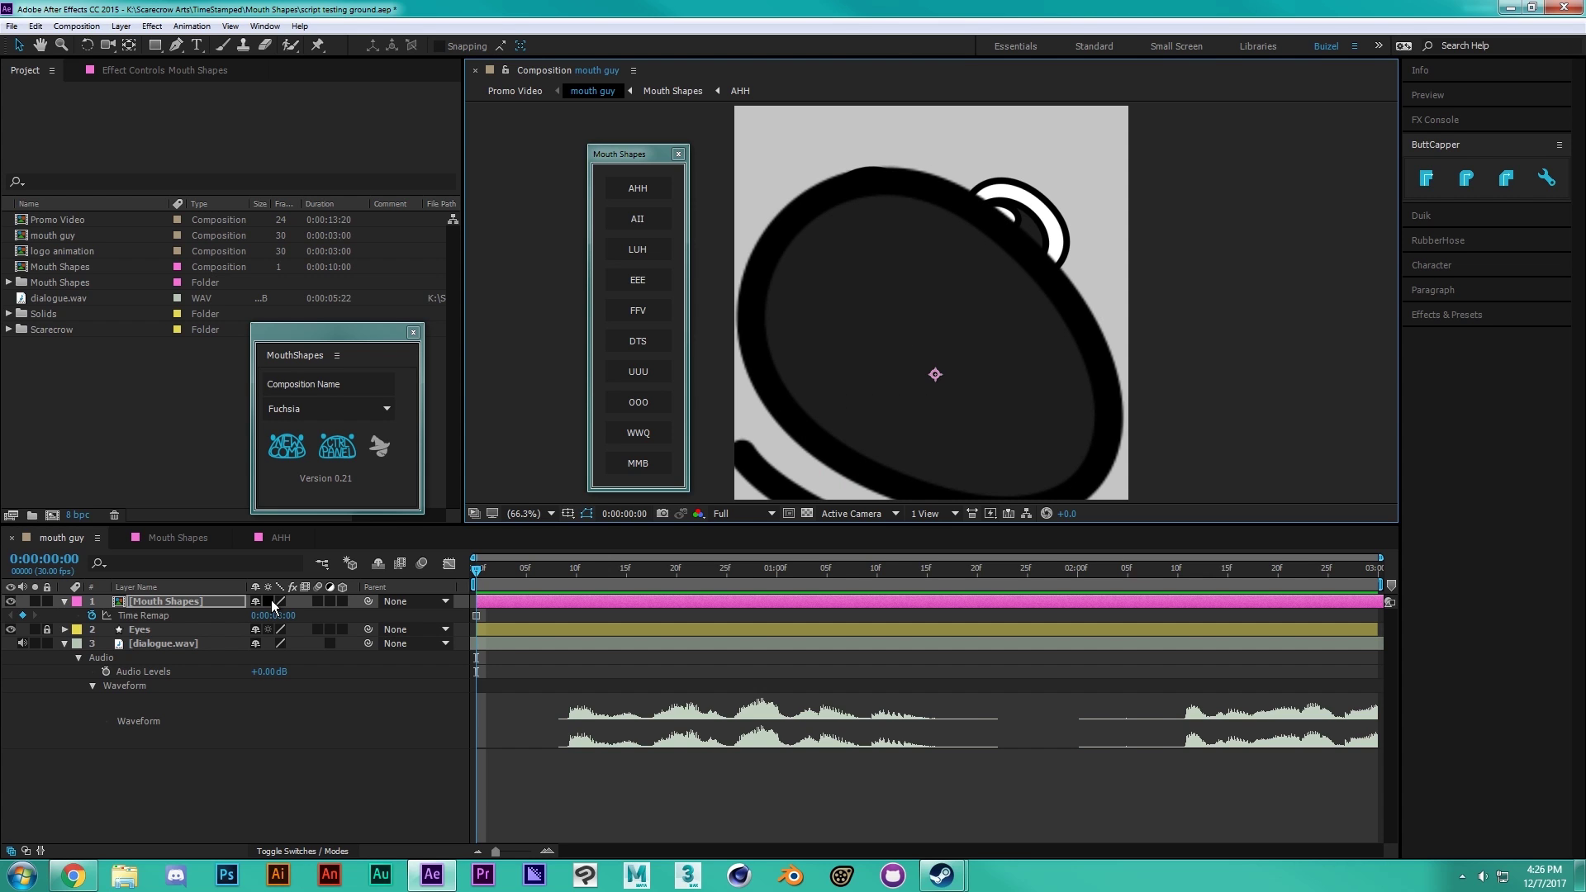
left_click(268, 602)
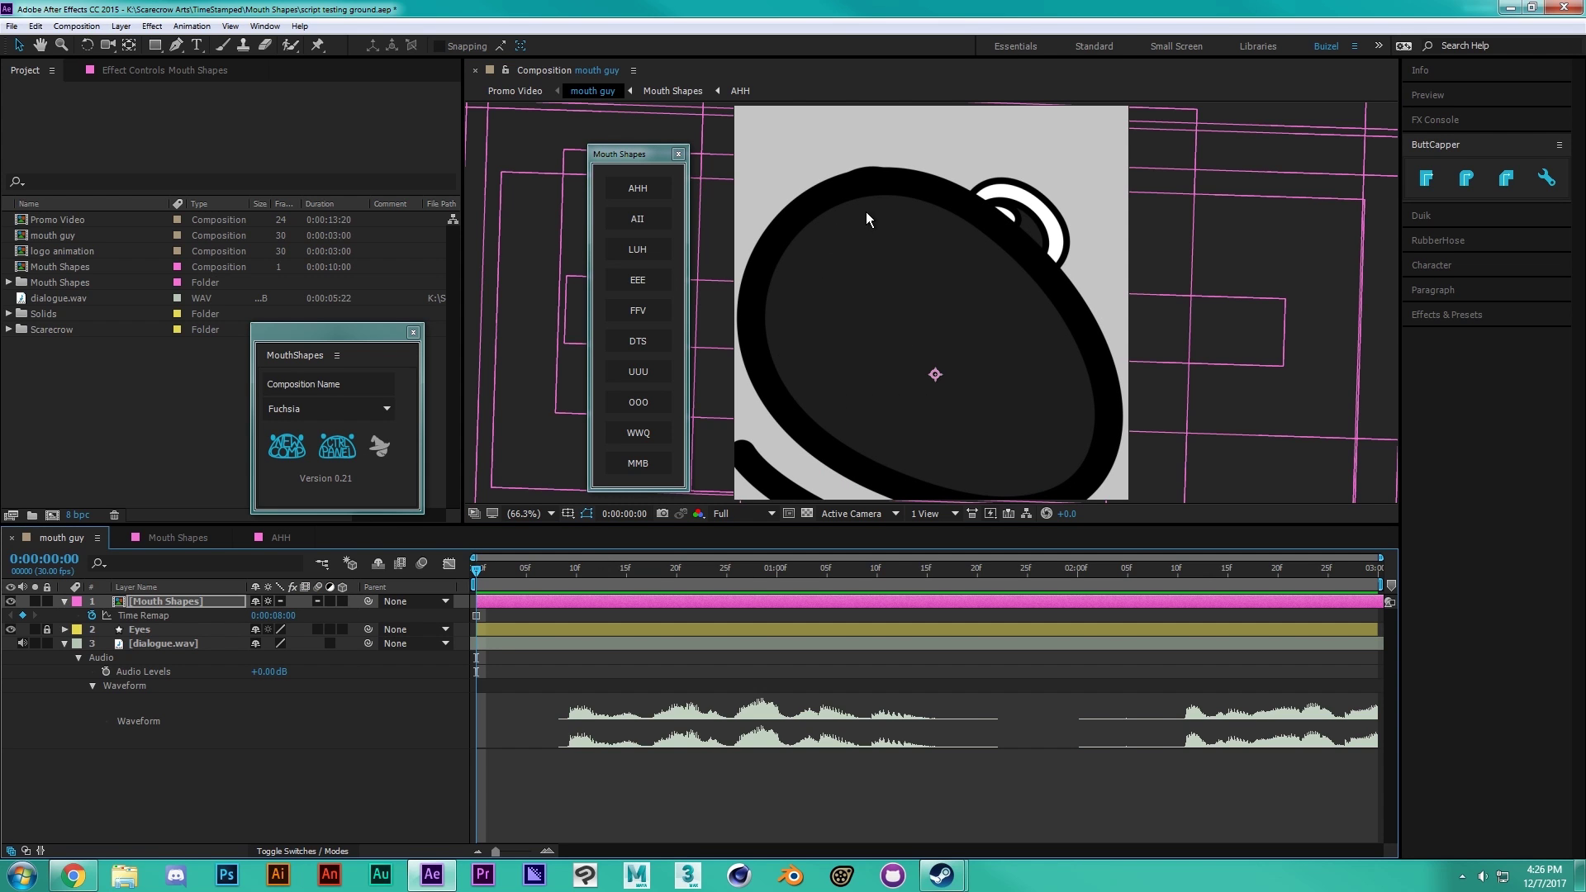
left_click(644, 369)
left_click(638, 341)
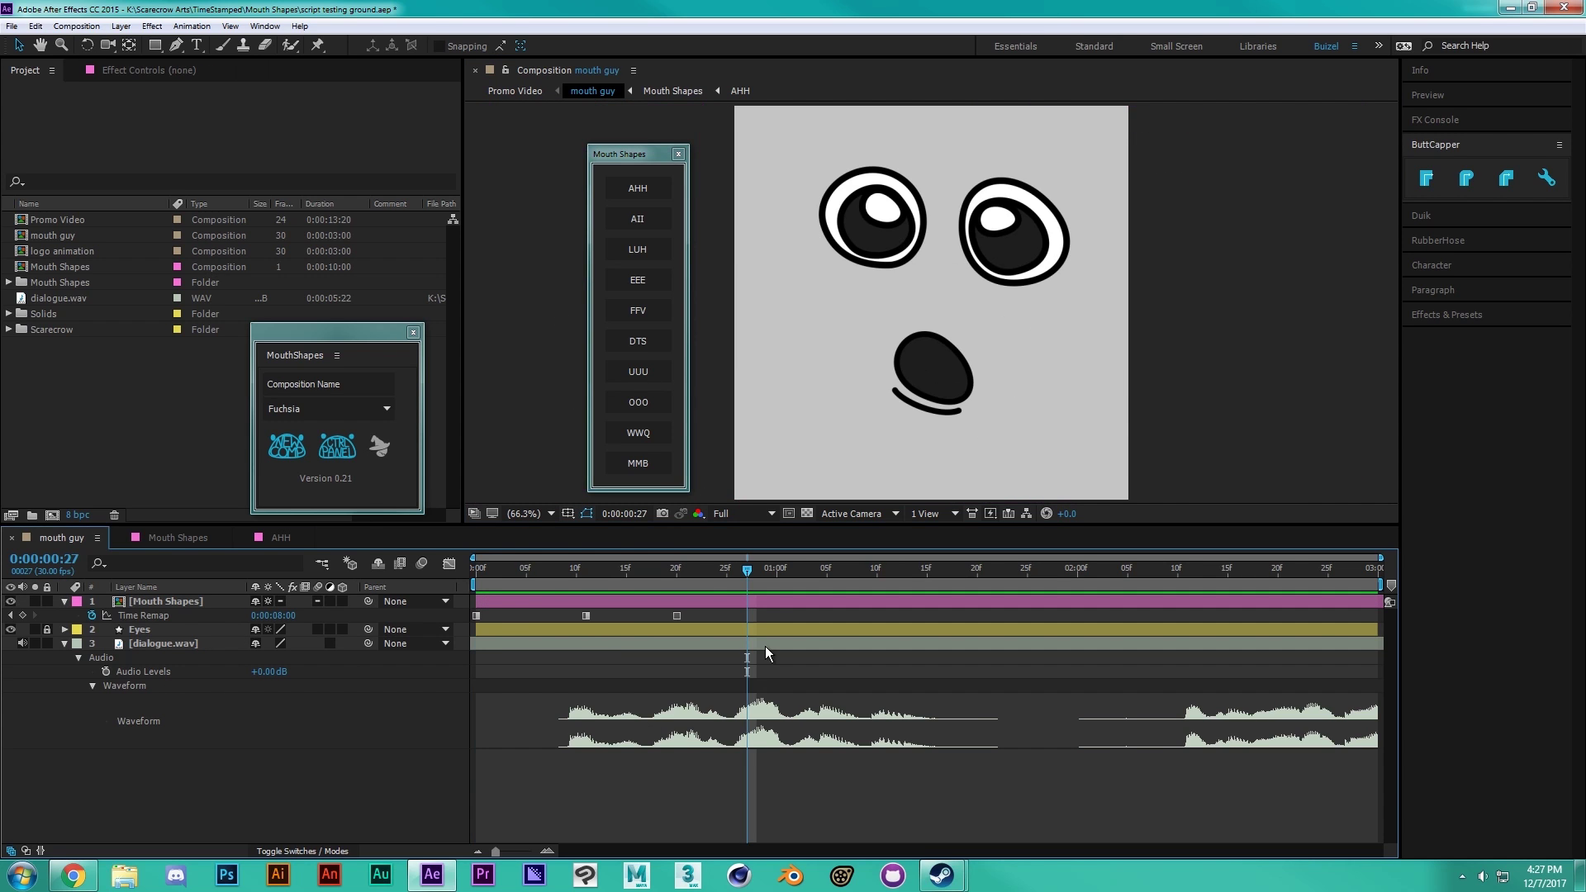
left_click_drag(647, 152, 654, 150)
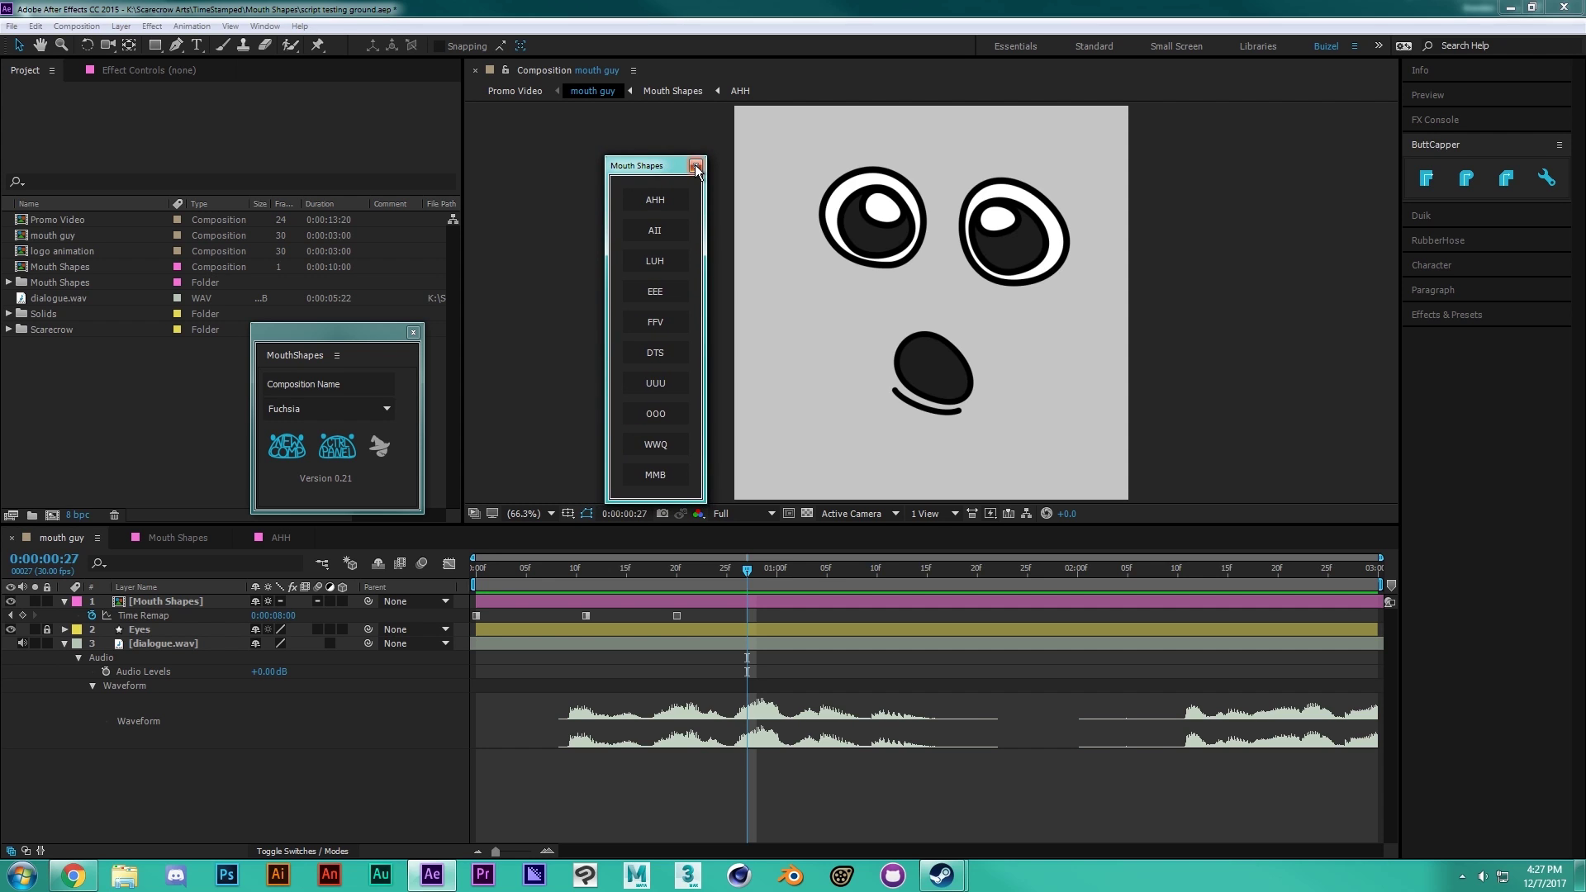
Replace the floating Mouth Shapes palette with a new button panel for the mouth layer, colour set to Red.
left_click(687, 152)
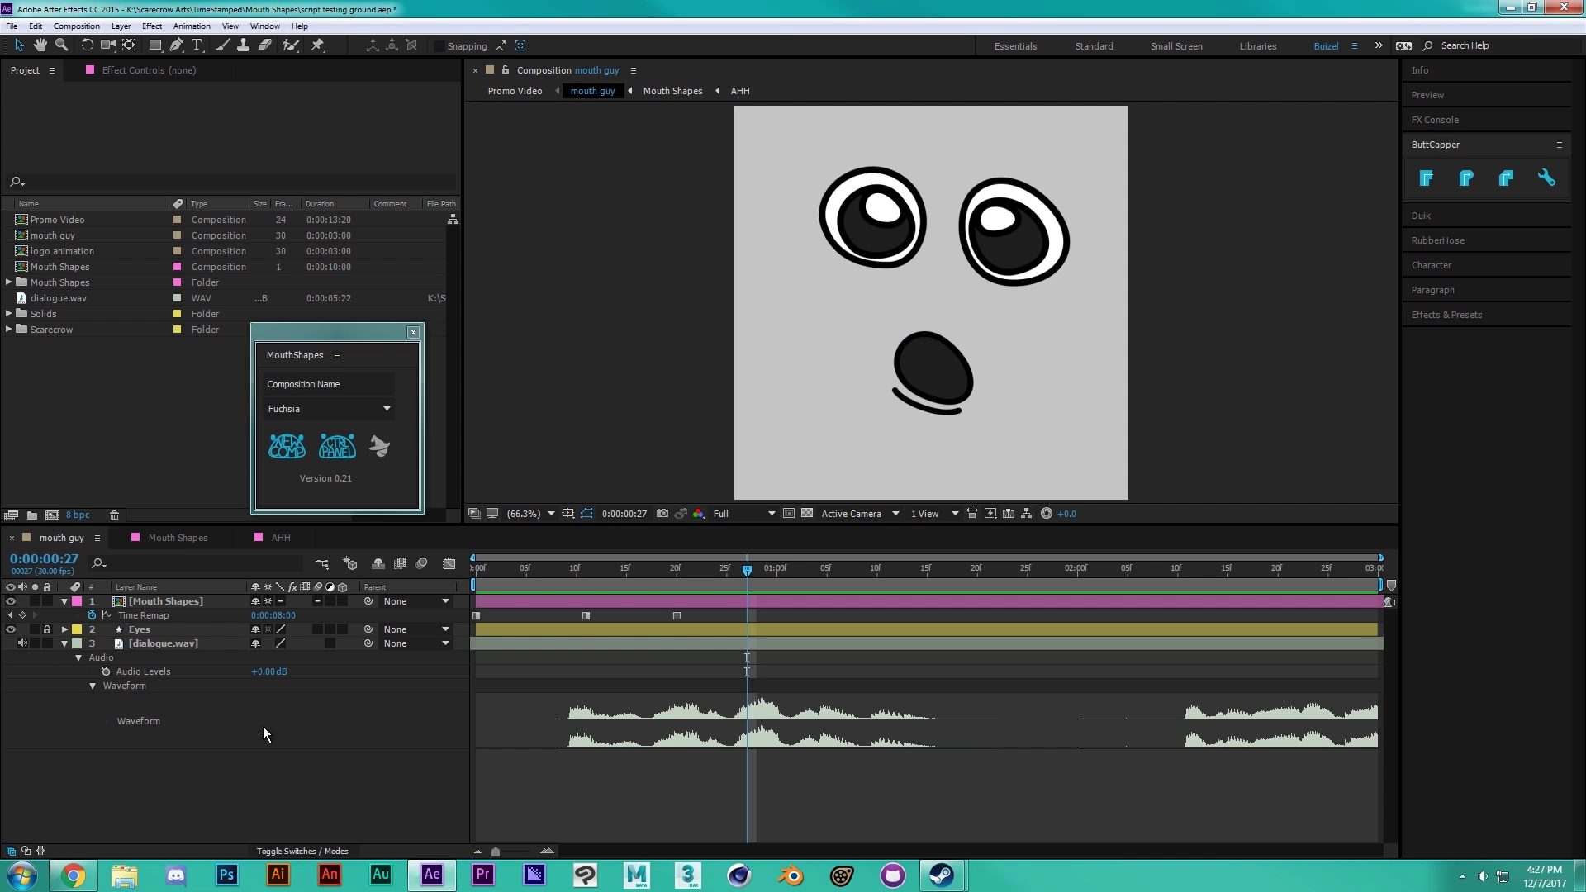
left_click(173, 604)
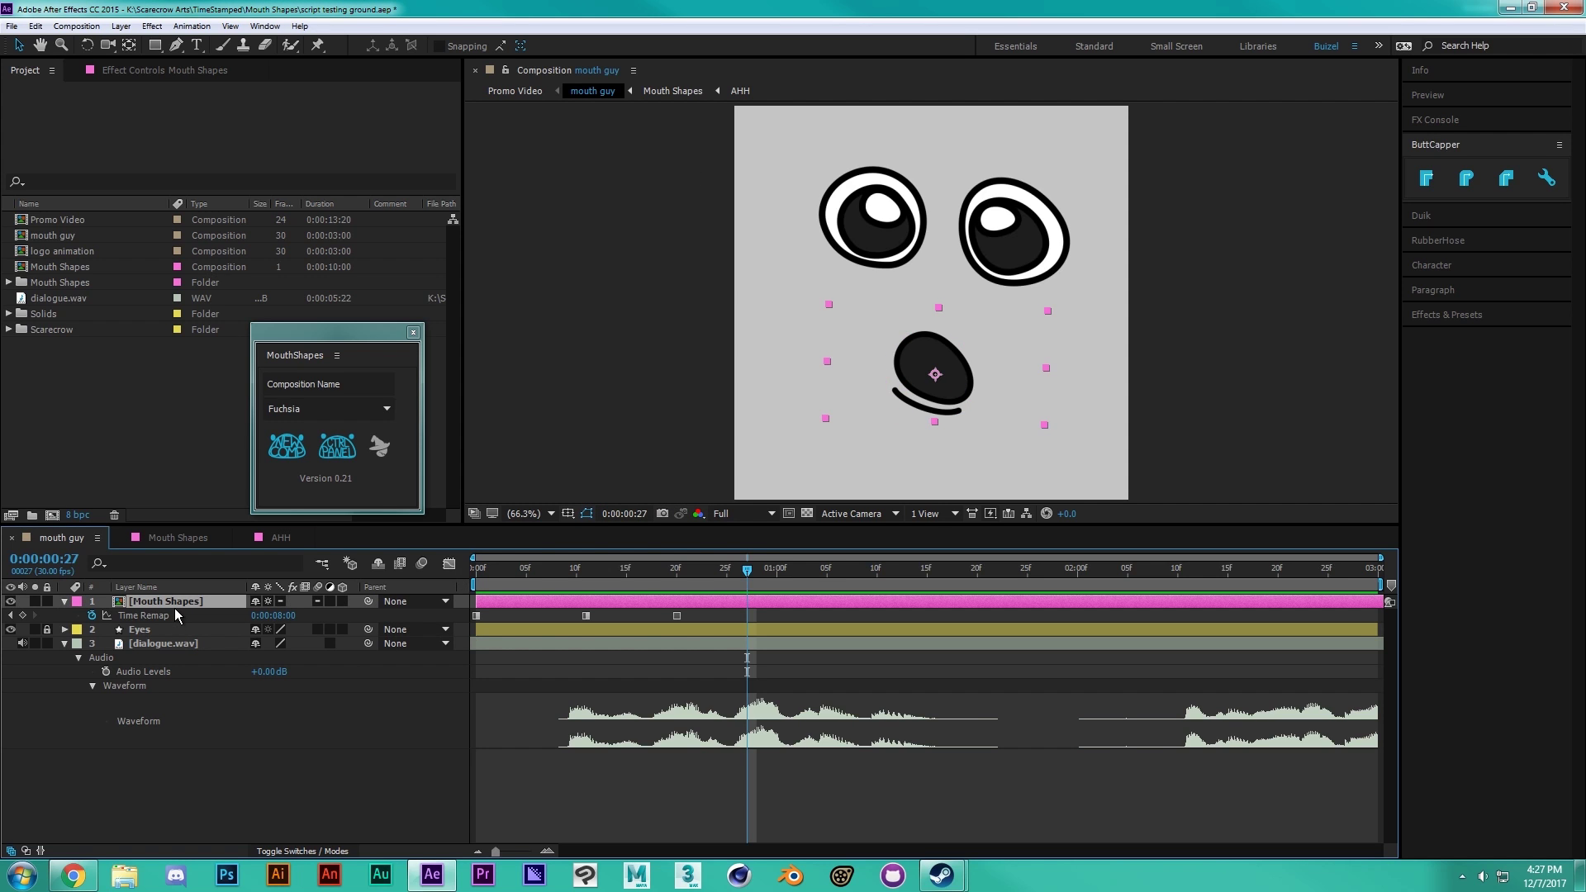
left_click(336, 450)
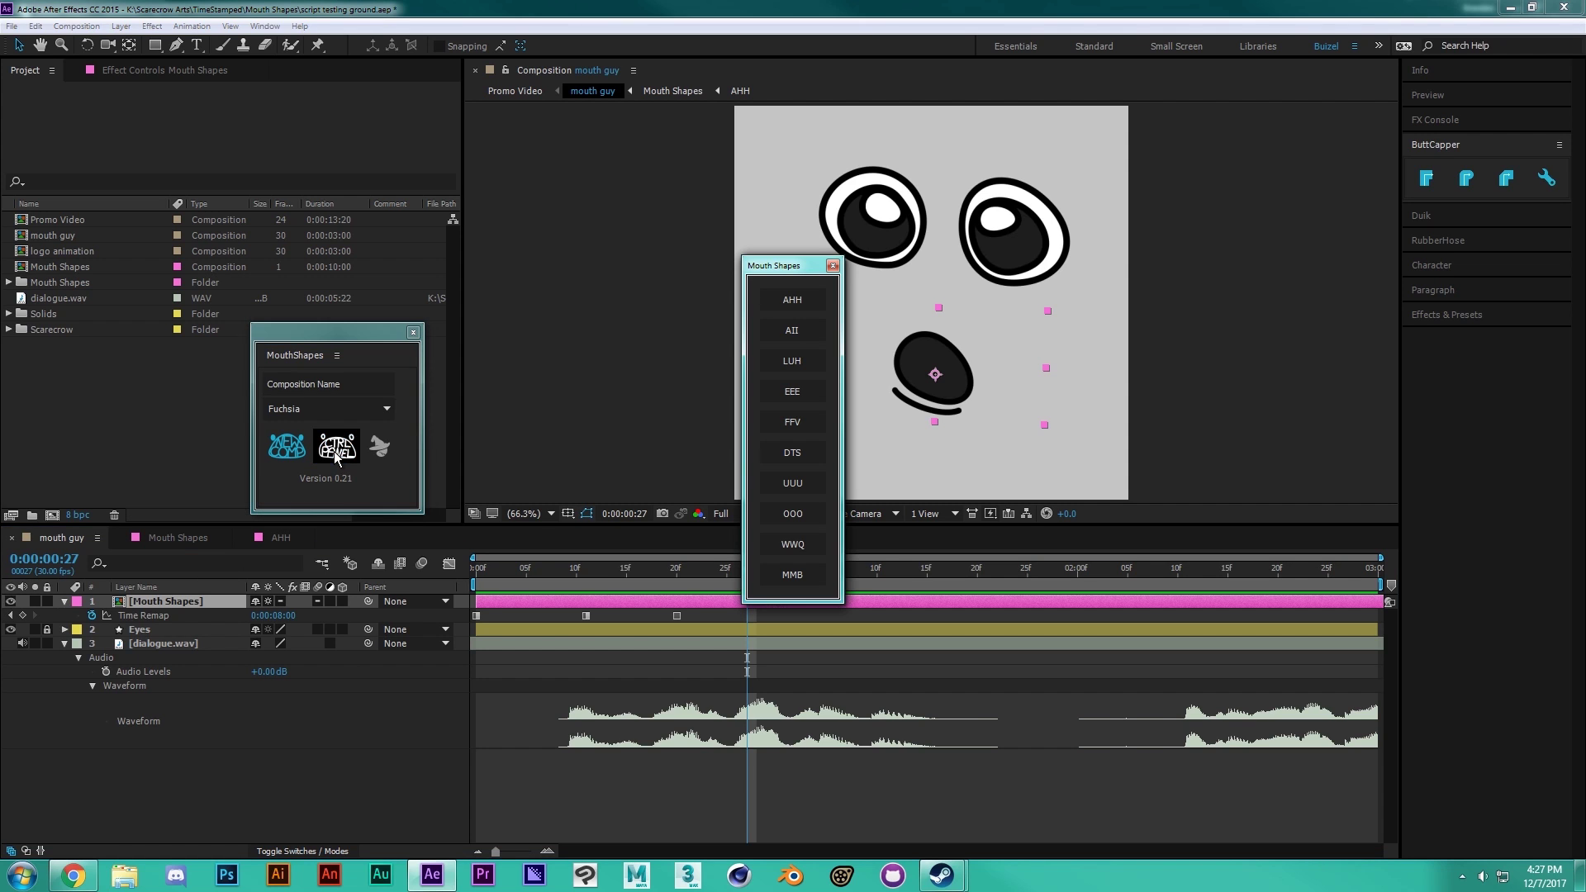
left_click_drag(785, 265, 721, 192)
left_click(329, 409)
left_click(329, 430)
Close the duplicate Mouth Shapes panels so only one remains.
left_click(344, 453)
left_click(342, 453)
left_click_drag(793, 265, 761, 319)
left_click(336, 450)
left_click(833, 265)
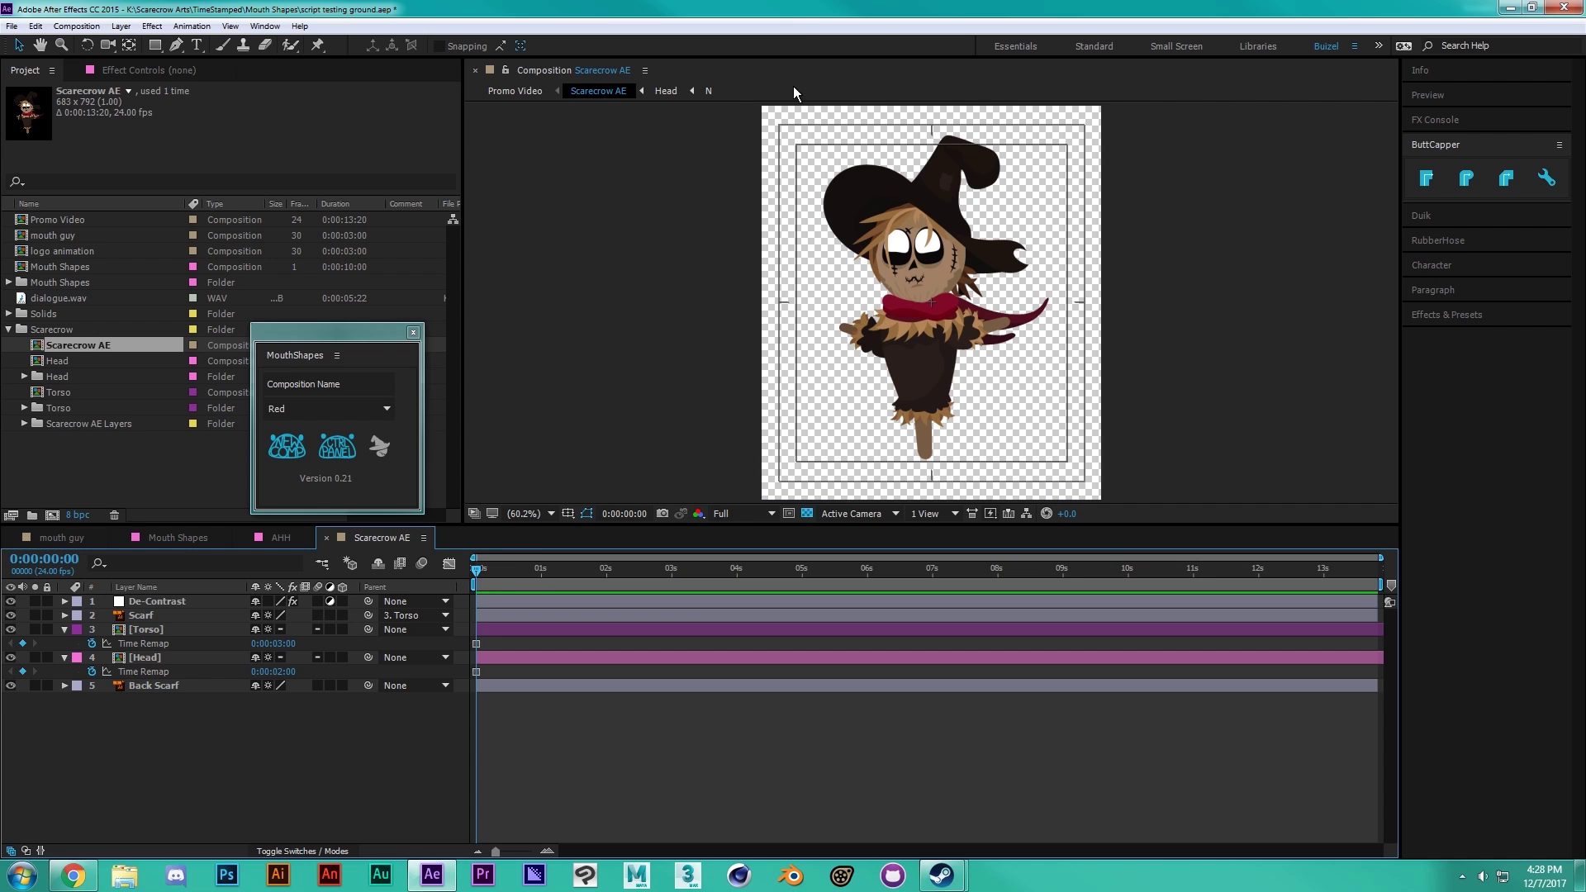
Create shape panels for the scarecrow's Head and Torso layers and place them side by side.
left_click(180, 654)
left_click(166, 630)
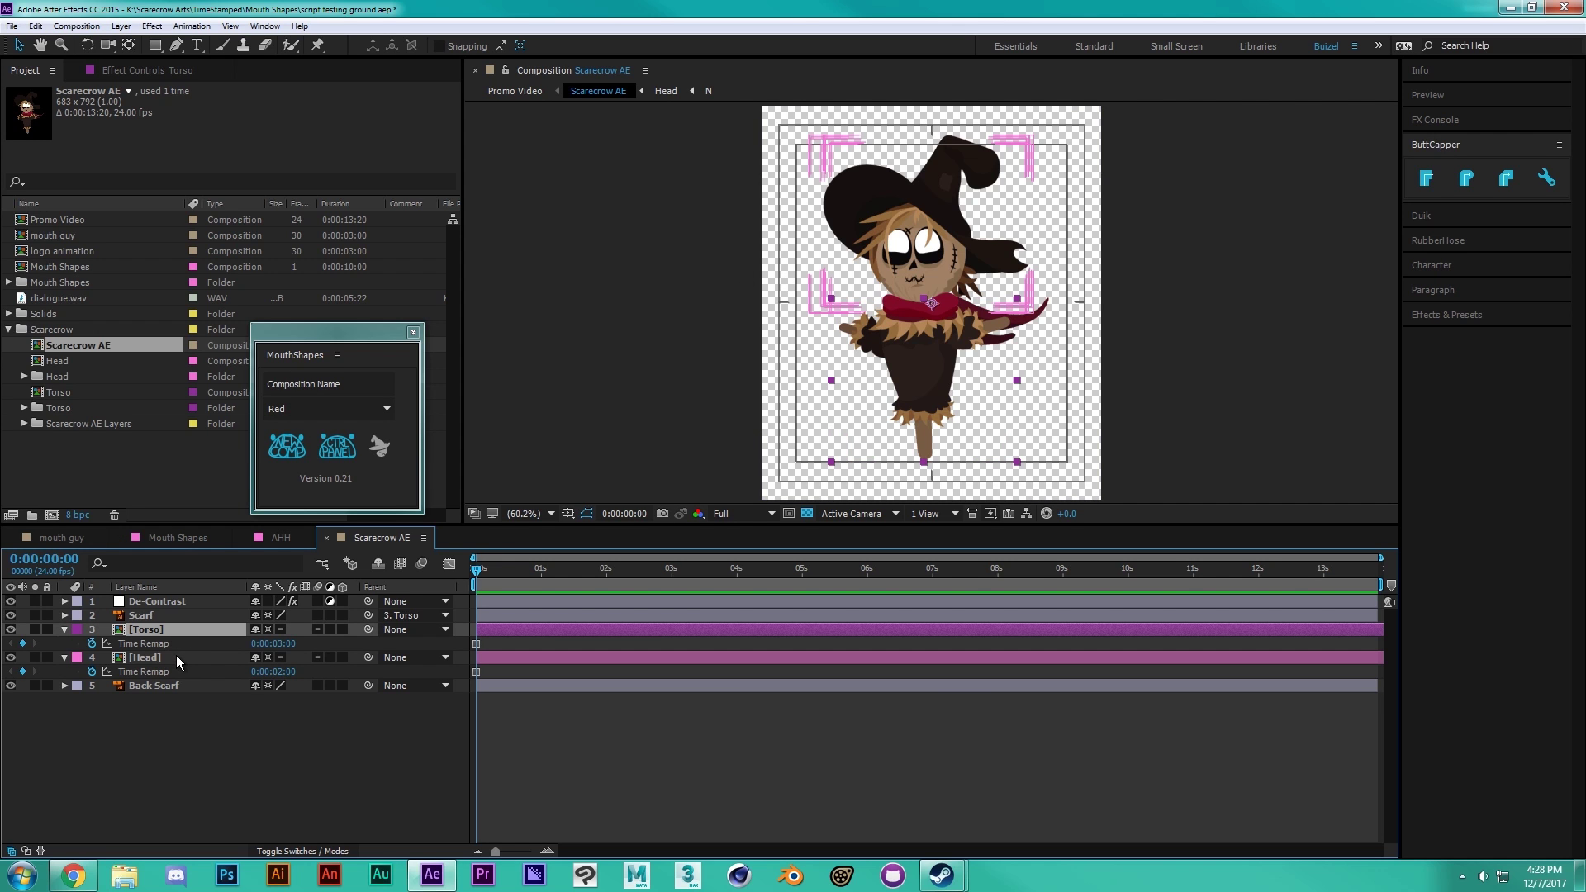
left_click(176, 656, "ctrl")
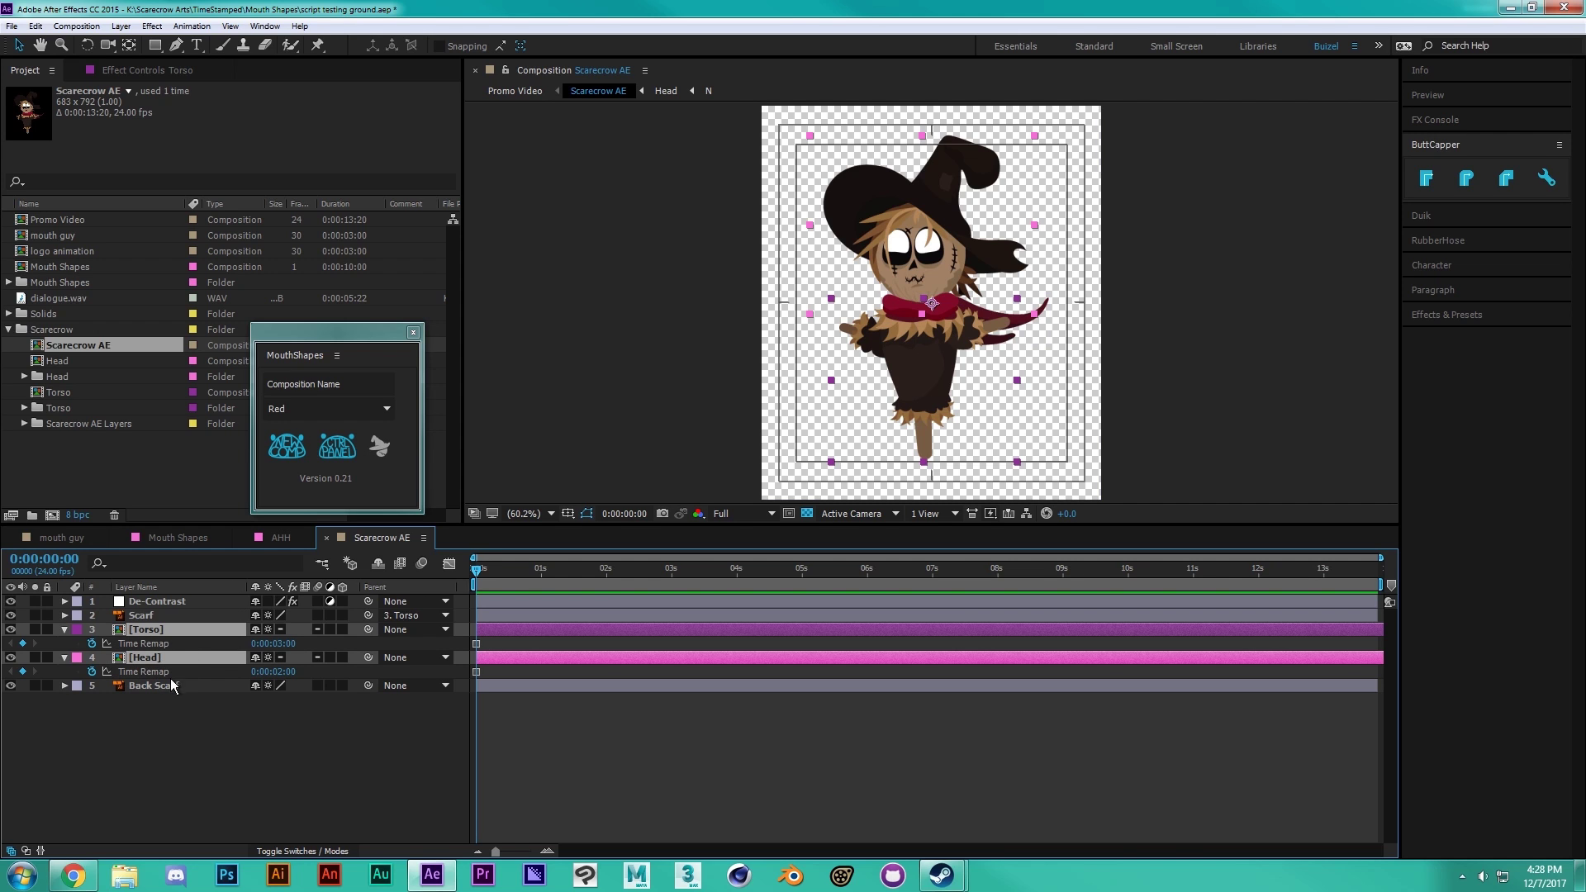
left_click(143, 661)
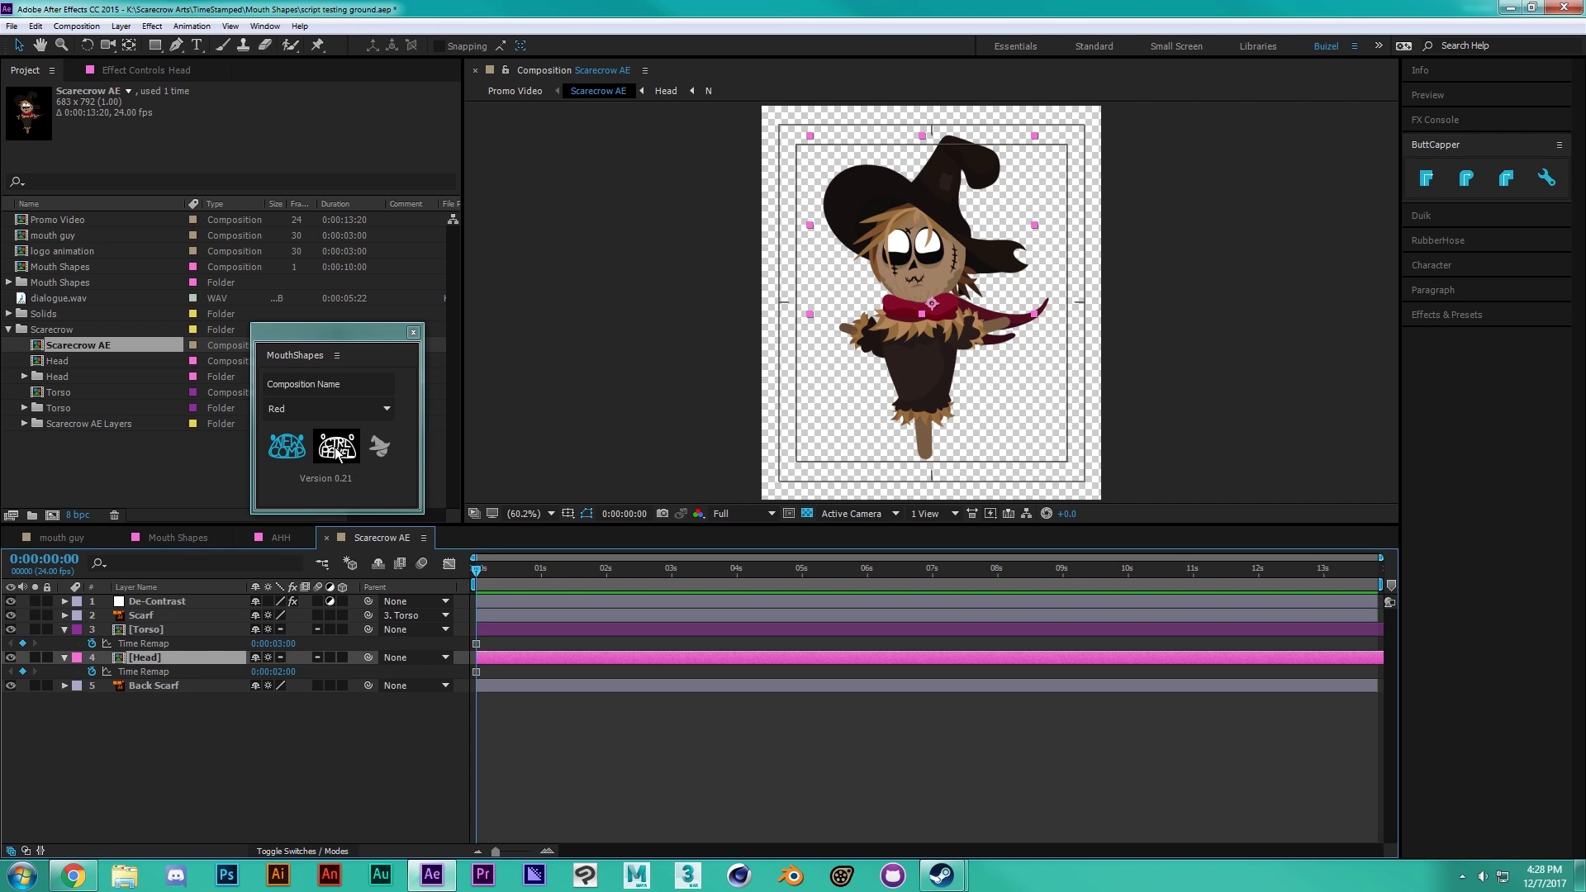
left_click(337, 446)
left_click(166, 631)
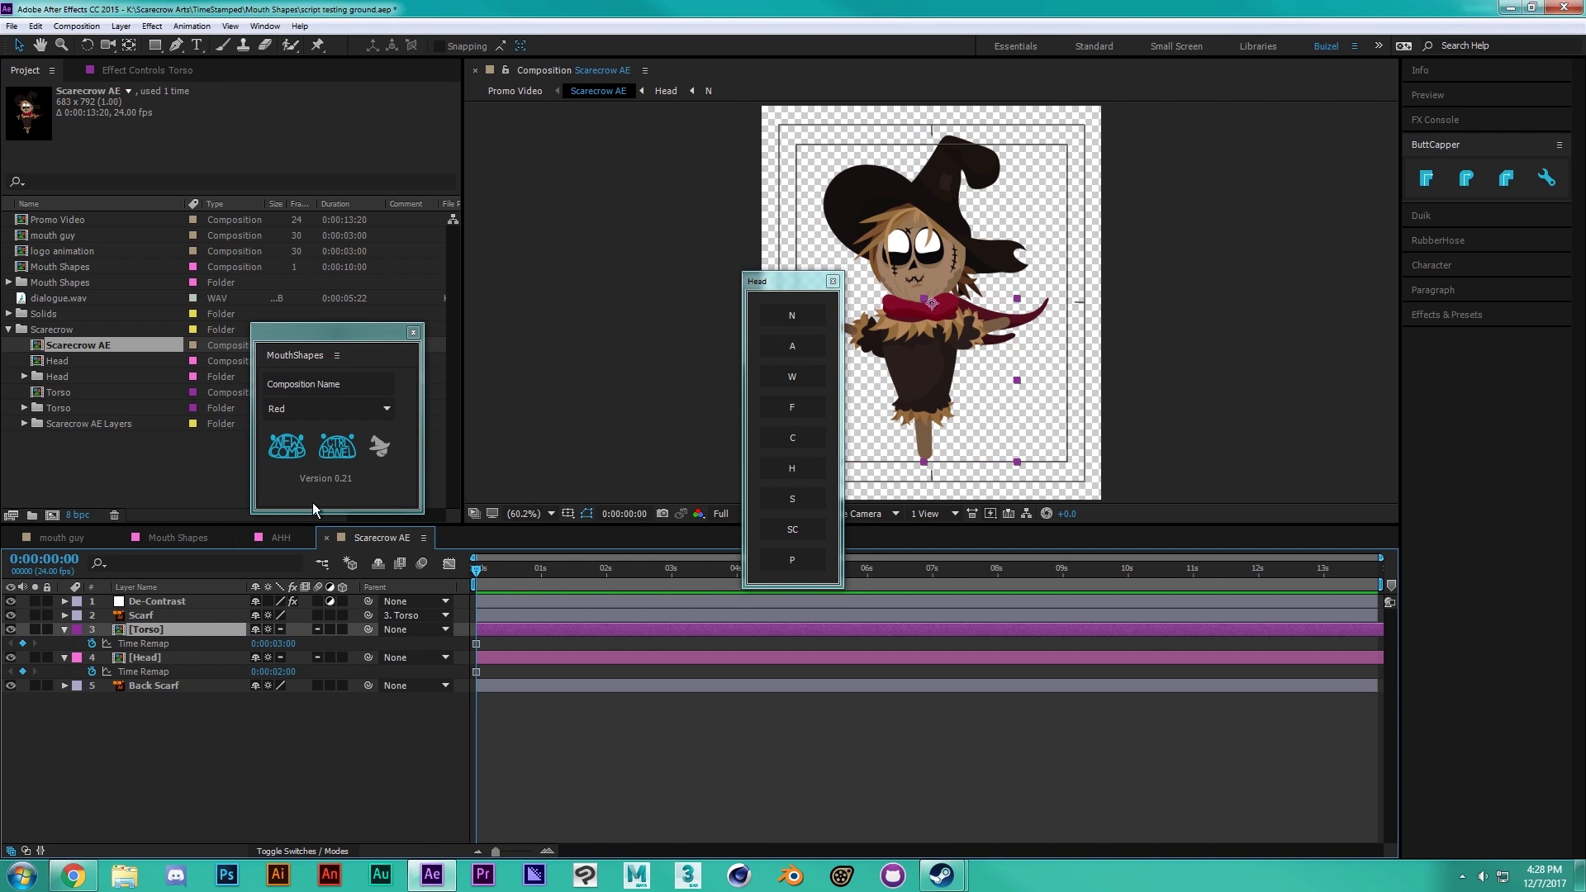
left_click(335, 447)
left_click_drag(784, 372, 559, 158)
left_click_drag(784, 280, 691, 155)
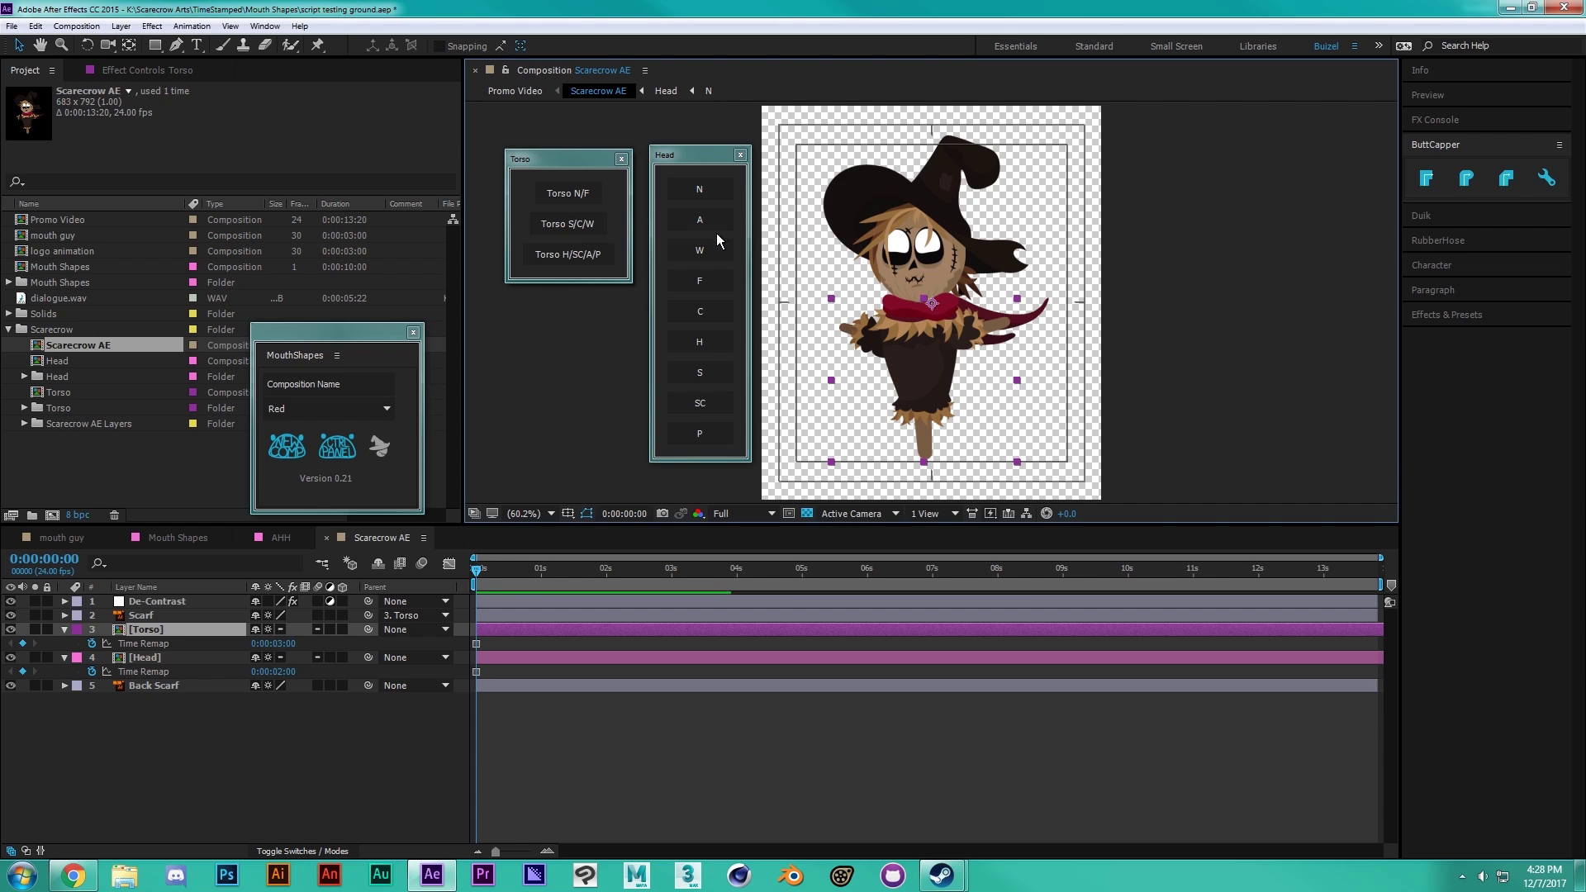
Cycle the head through W, C, H, S, SC and the torso through S/C/W, H/SC/A/P, N/F.
left_click(716, 261)
left_click(698, 312)
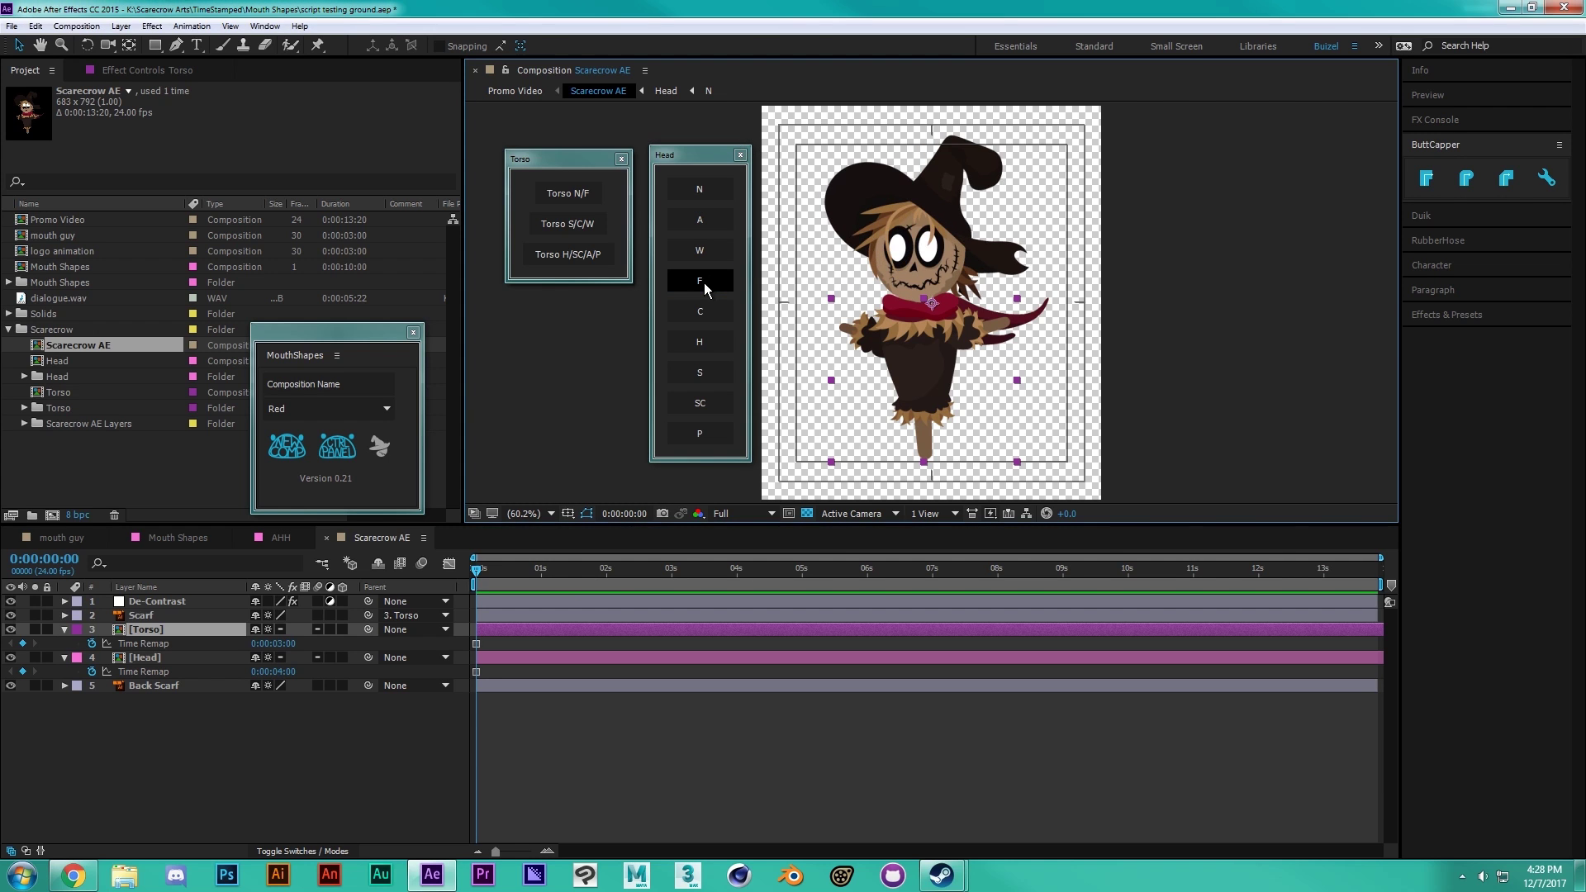
left_click(568, 224)
left_click(588, 255)
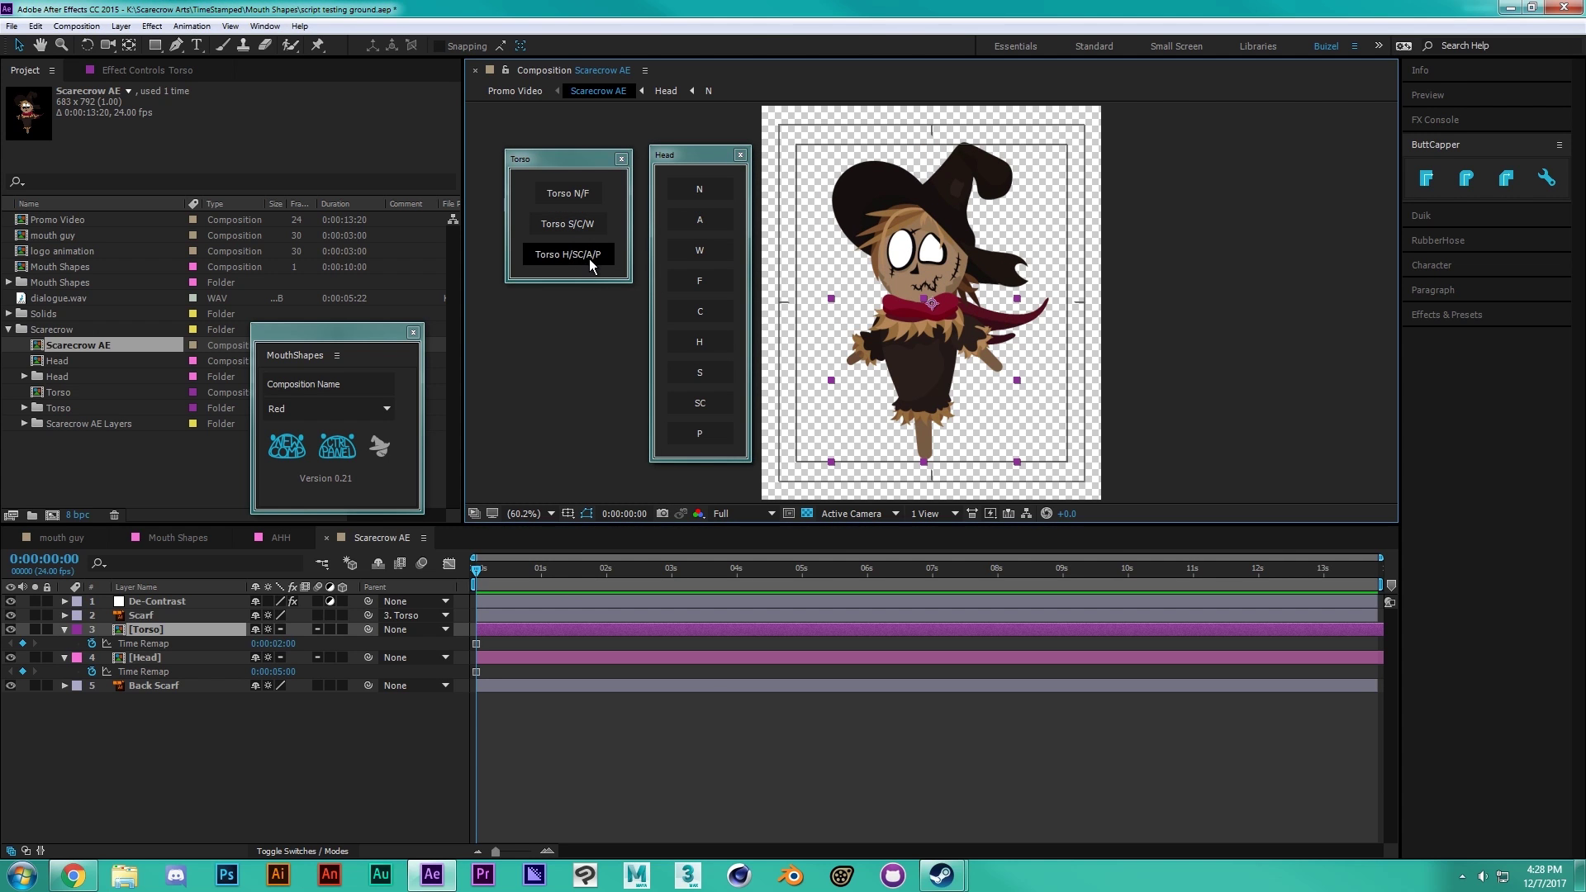
left_click(567, 194)
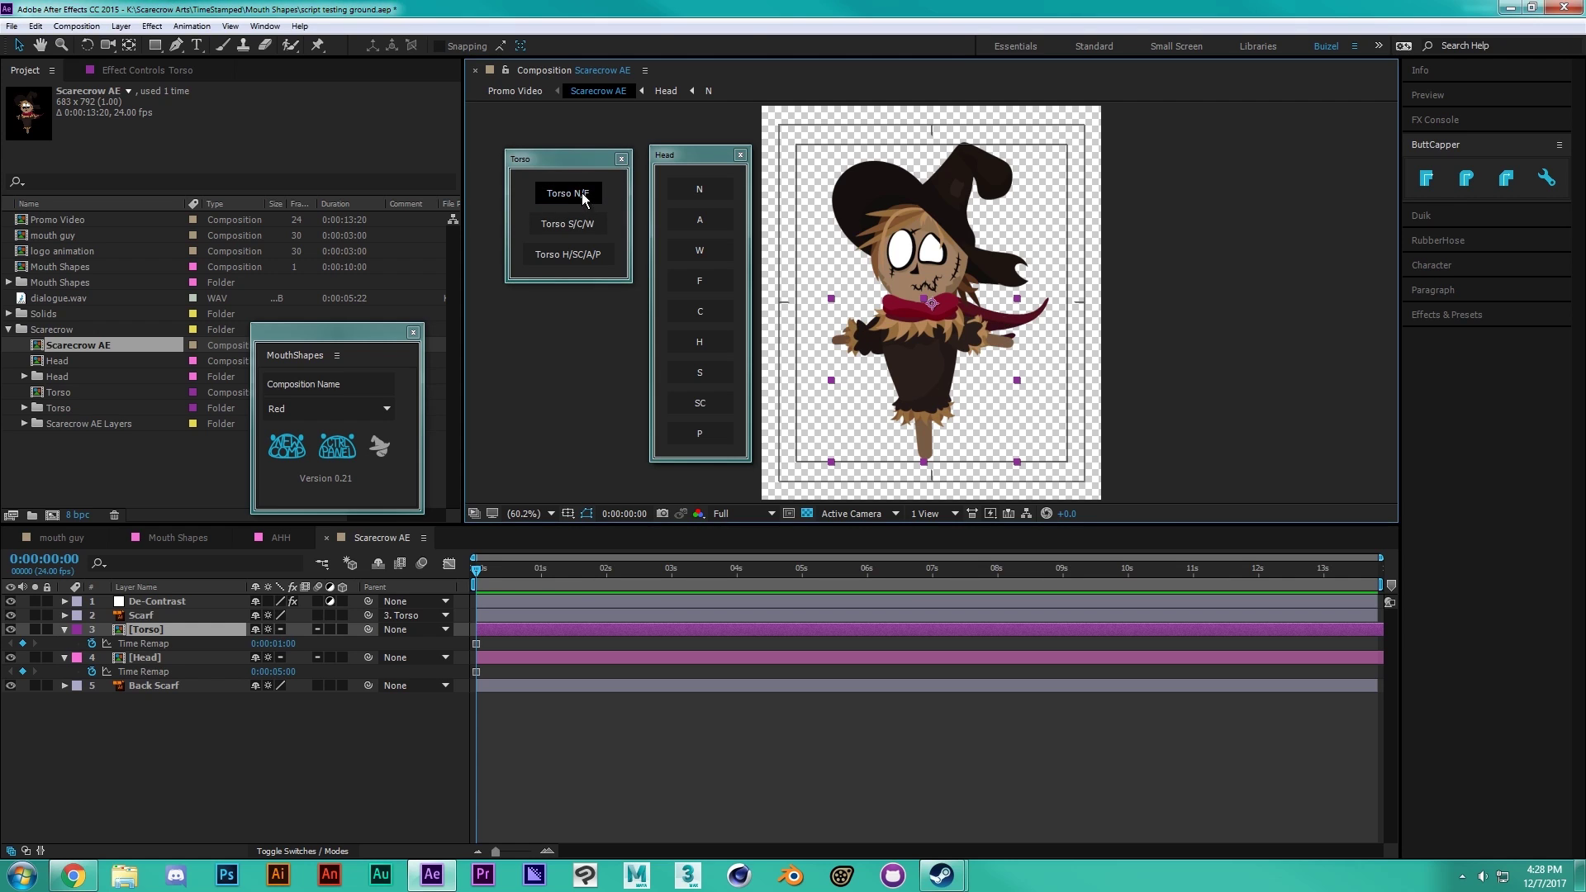
left_click(700, 343)
left_click(700, 373)
left_click(702, 402)
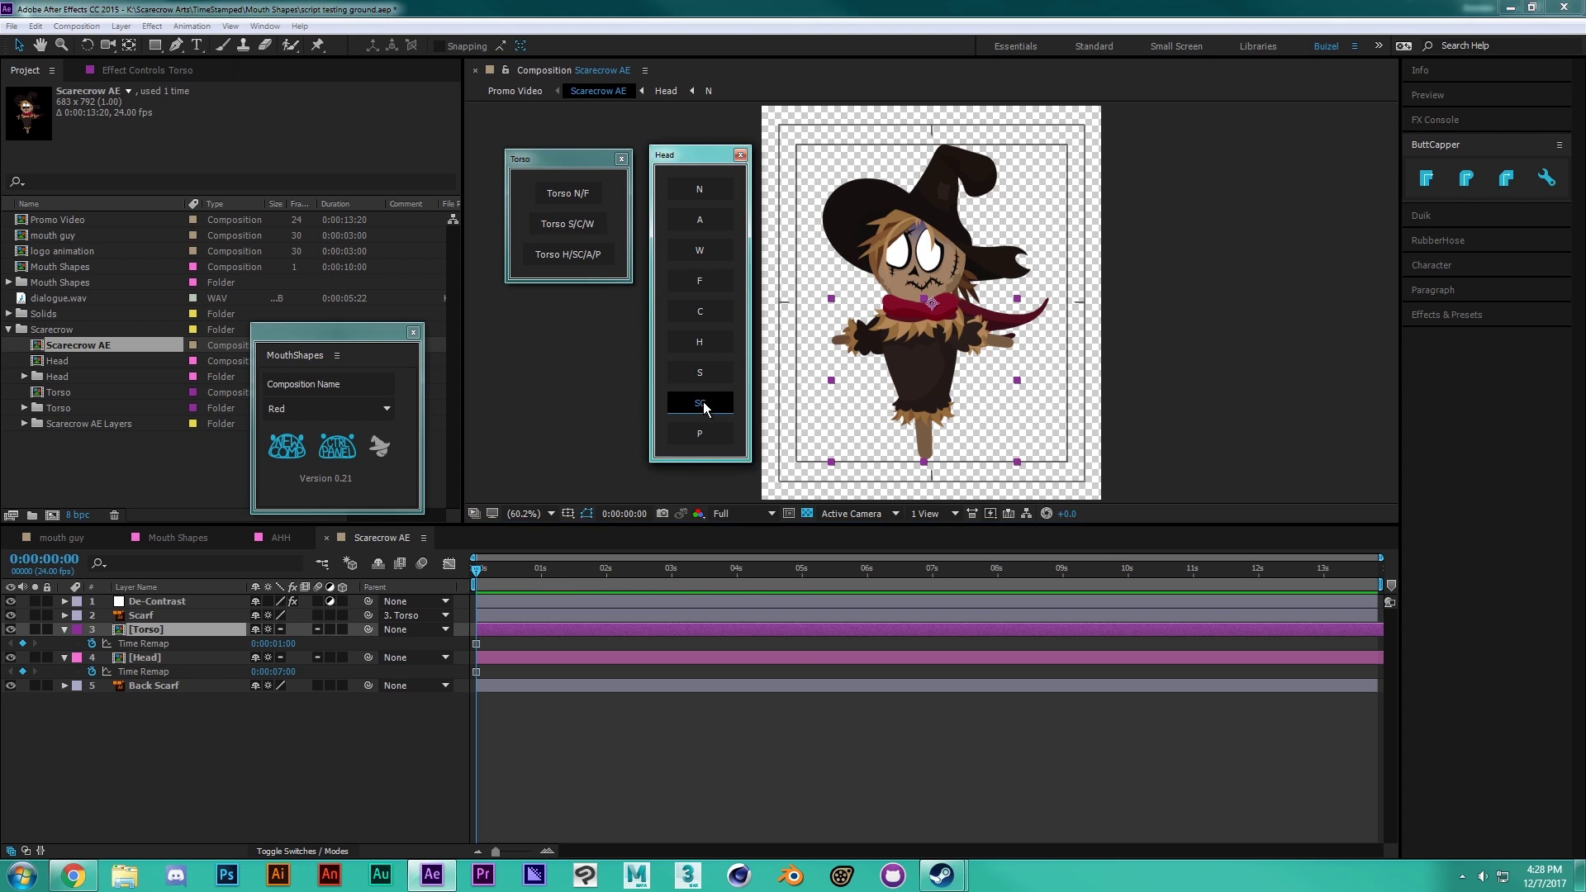